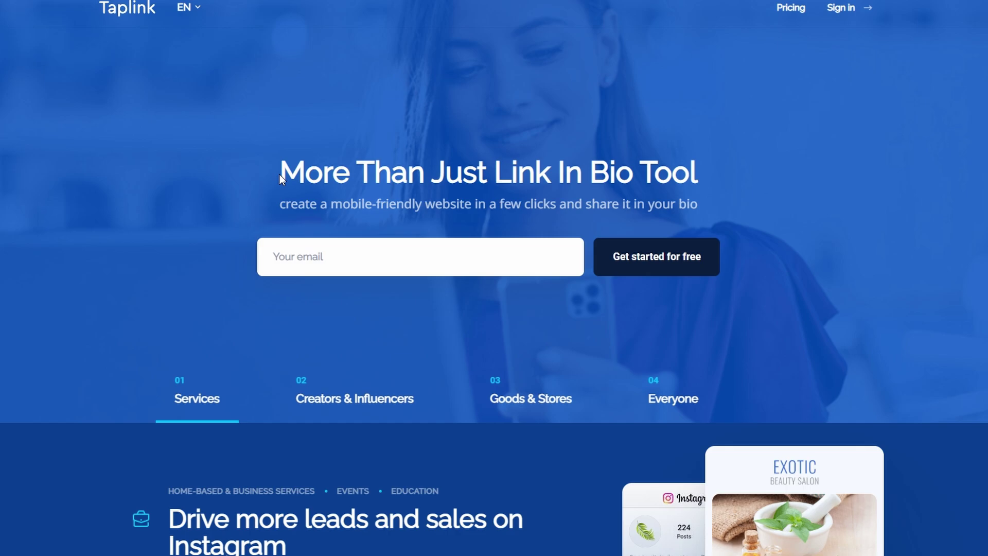
Scroll down through the blank template, style categories and landing page templates, then back up.
{"action": "scroll", "coordinate": [279, 174], "scroll_direction": "down", "scroll_amount": 5}
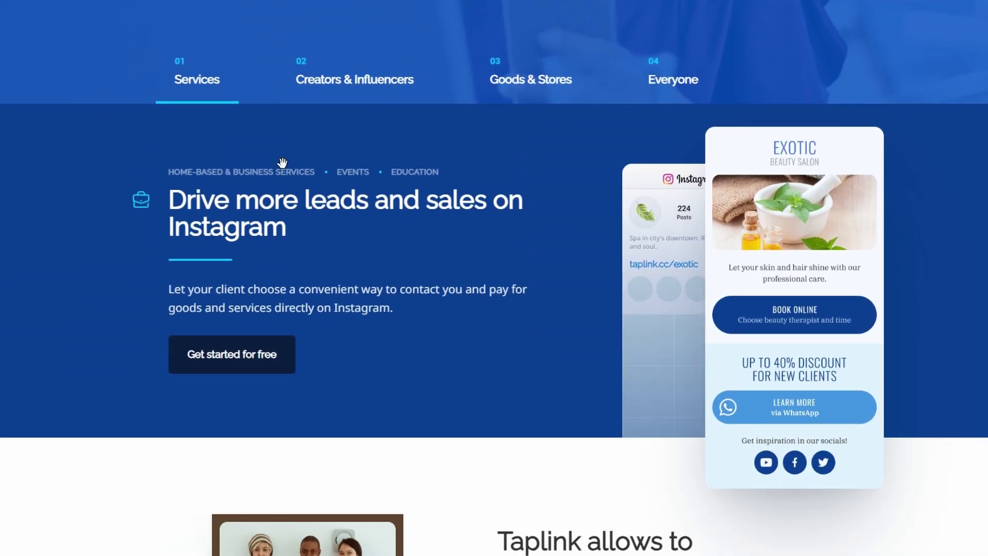
{"action": "scroll", "coordinate": [282, 163], "scroll_direction": "down", "scroll_amount": 4}
{"action": "scroll", "coordinate": [282, 162], "scroll_direction": "down", "scroll_amount": 2}
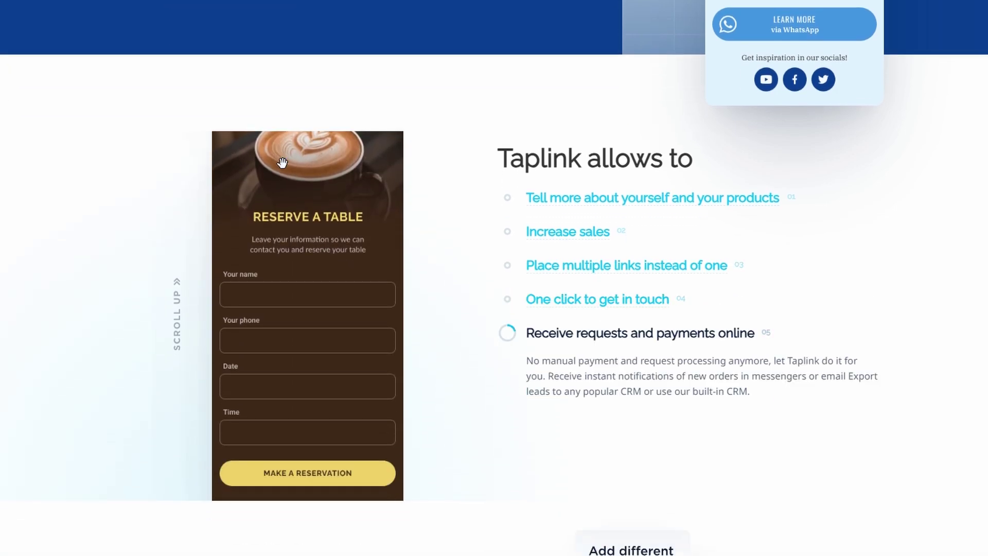
{"action": "scroll", "coordinate": [483, 192], "scroll_direction": "down", "scroll_amount": 7}
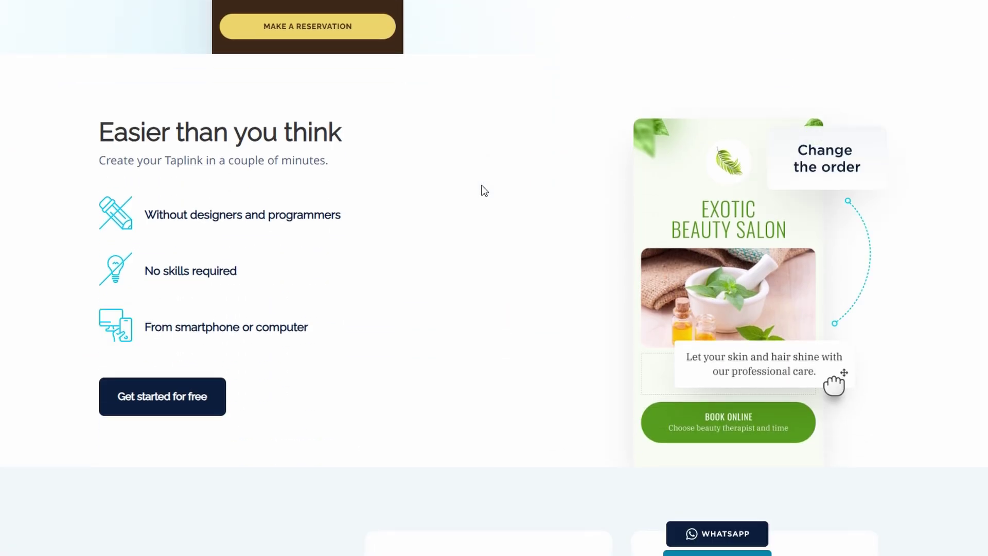
{"action": "scroll", "coordinate": [714, 239], "scroll_direction": "down", "scroll_amount": 2}
{"action": "scroll", "coordinate": [717, 245], "scroll_direction": "down", "scroll_amount": 2}
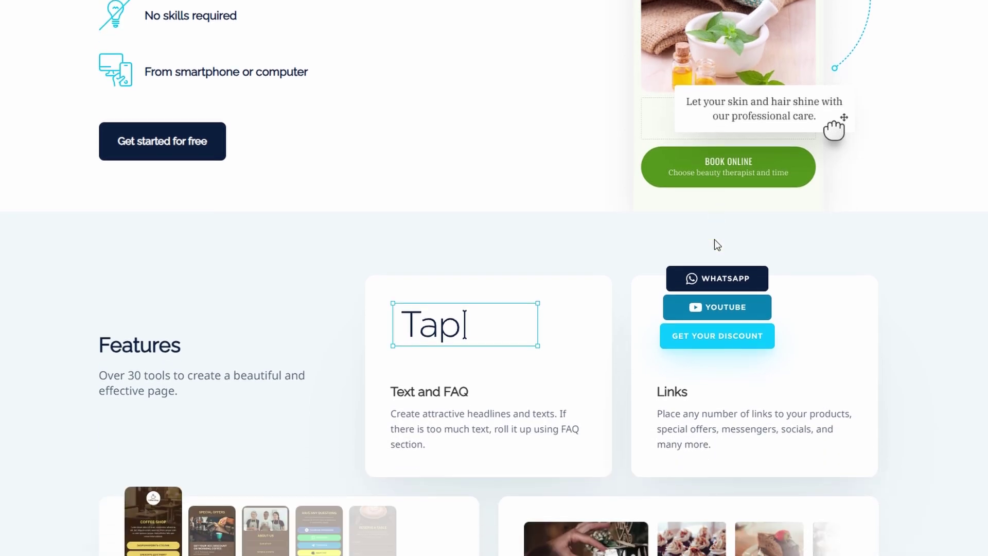
{"action": "scroll", "coordinate": [715, 241], "scroll_direction": "down", "scroll_amount": 2}
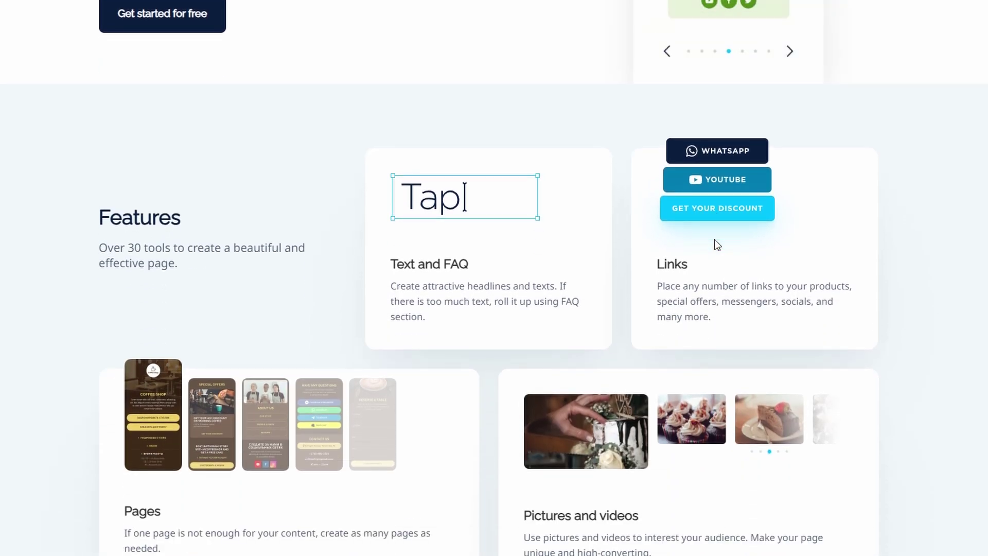
{"action": "scroll", "coordinate": [714, 239], "scroll_direction": "down", "scroll_amount": 3}
{"action": "scroll", "coordinate": [714, 240], "scroll_direction": "down", "scroll_amount": 2}
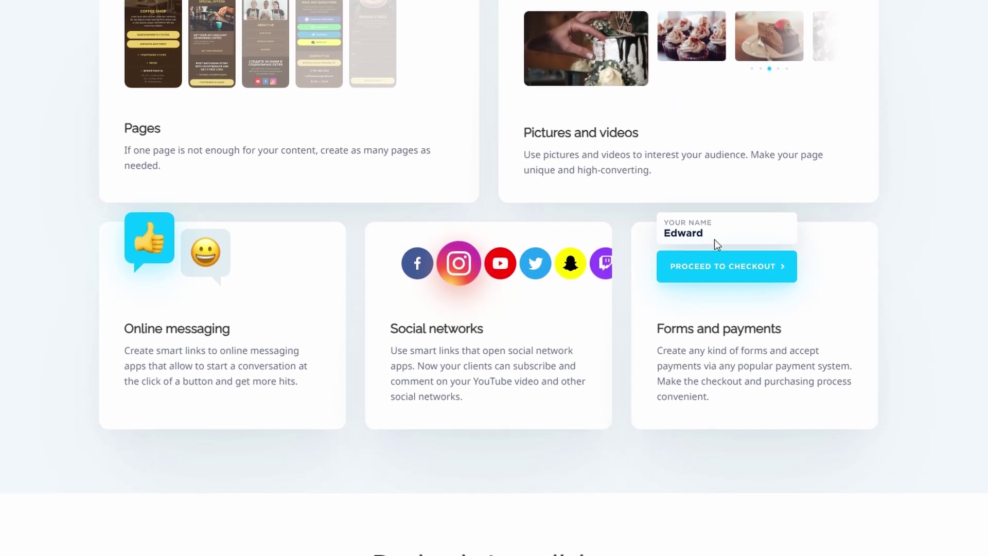
{"action": "scroll", "coordinate": [714, 239], "scroll_direction": "down", "scroll_amount": 2}
{"action": "scroll", "coordinate": [715, 240], "scroll_direction": "down", "scroll_amount": 3}
{"action": "scroll", "coordinate": [714, 240], "scroll_direction": "down", "scroll_amount": 4}
{"action": "scroll", "coordinate": [714, 239], "scroll_direction": "down", "scroll_amount": 2}
{"action": "scroll", "coordinate": [714, 240], "scroll_direction": "down", "scroll_amount": 3}
{"action": "scroll", "coordinate": [714, 239], "scroll_direction": "down", "scroll_amount": 2}
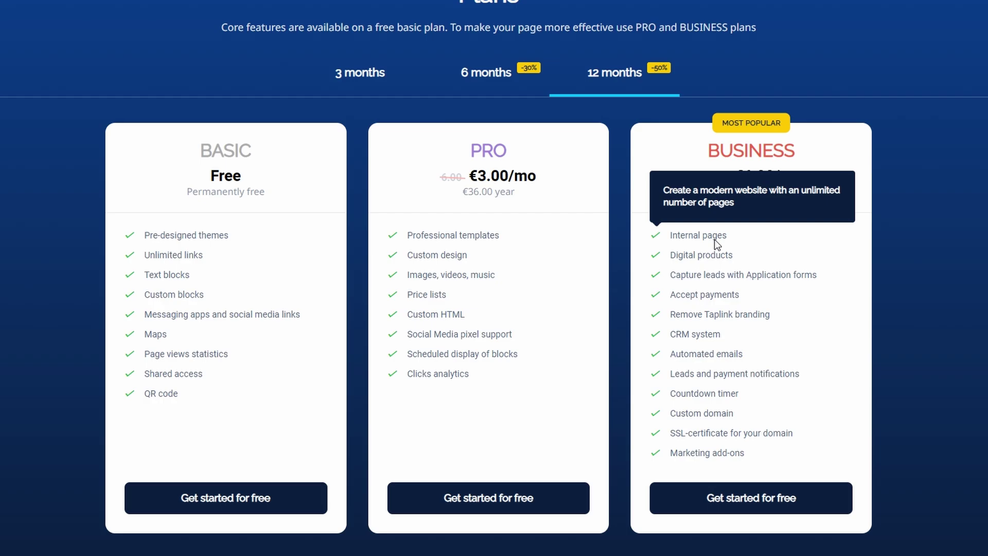
{"action": "scroll", "coordinate": [714, 240], "scroll_direction": "down", "scroll_amount": 3}
{"action": "scroll", "coordinate": [714, 240], "scroll_direction": "down", "scroll_amount": 2}
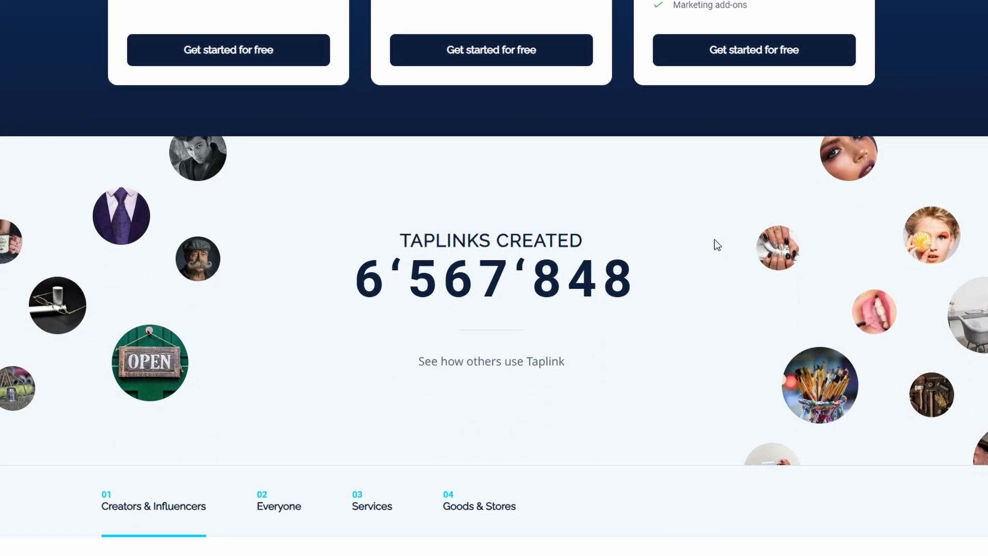
{"action": "scroll", "coordinate": [714, 239], "scroll_direction": "down", "scroll_amount": 3}
{"action": "scroll", "coordinate": [714, 240], "scroll_direction": "down", "scroll_amount": 4}
{"action": "scroll", "coordinate": [714, 239], "scroll_direction": "down", "scroll_amount": 4}
{"action": "scroll", "coordinate": [714, 240], "scroll_direction": "down", "scroll_amount": 2}
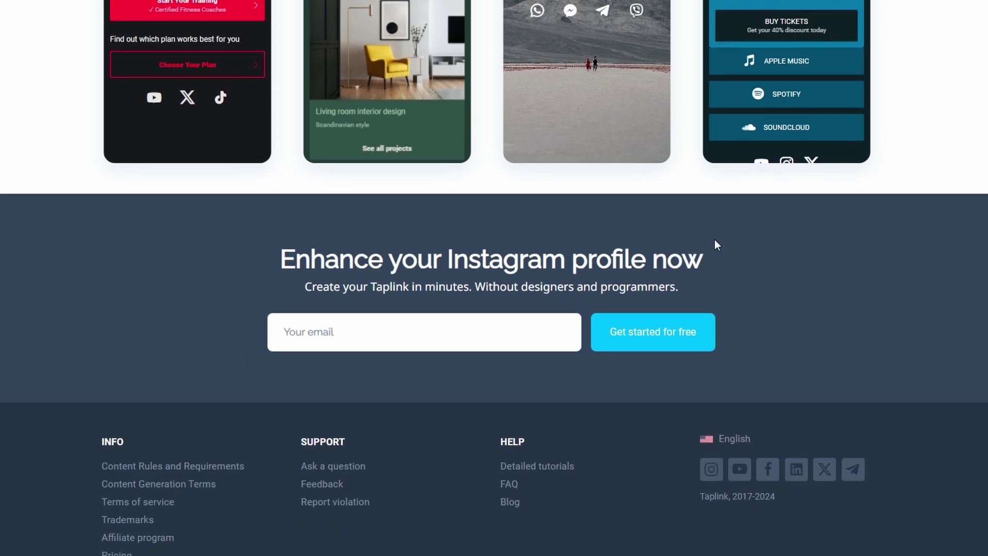
{"action": "scroll", "coordinate": [714, 239], "scroll_direction": "up", "scroll_amount": 1}
{"action": "scroll", "coordinate": [714, 239], "scroll_direction": "up", "scroll_amount": 3}
{"action": "scroll", "coordinate": [716, 245], "scroll_direction": "up", "scroll_amount": 3}
{"action": "scroll", "coordinate": [716, 245], "scroll_direction": "up", "scroll_amount": 4}
{"action": "scroll", "coordinate": [717, 244], "scroll_direction": "up", "scroll_amount": 6}
{"action": "scroll", "coordinate": [716, 245], "scroll_direction": "up", "scroll_amount": 10}
{"action": "scroll", "coordinate": [715, 241], "scroll_direction": "up", "scroll_amount": 7}
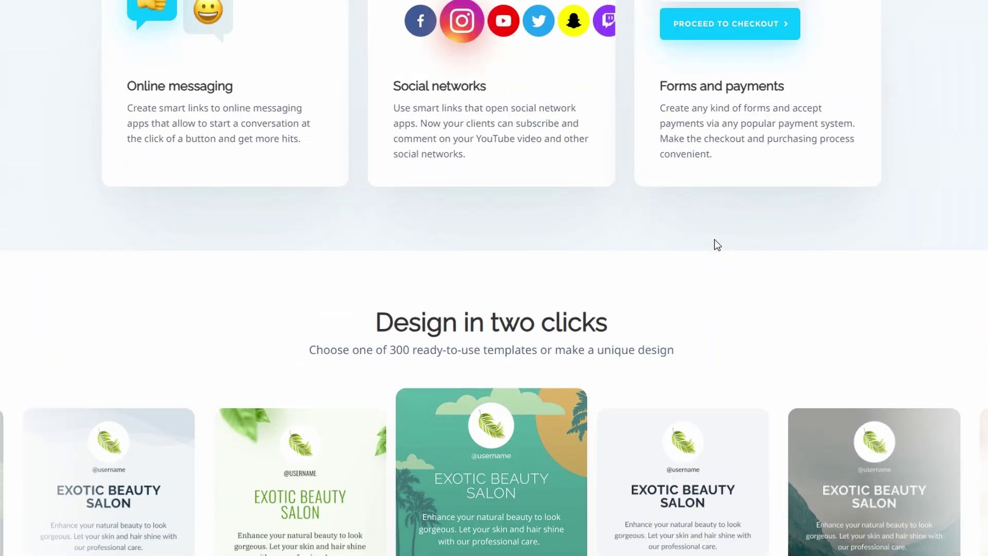
{"action": "scroll", "coordinate": [715, 241], "scroll_direction": "up", "scroll_amount": 8}
{"action": "scroll", "coordinate": [715, 241], "scroll_direction": "up", "scroll_amount": 8}
{"action": "scroll", "coordinate": [715, 241], "scroll_direction": "up", "scroll_amount": 8}
{"action": "scroll", "coordinate": [714, 239], "scroll_direction": "up", "scroll_amount": 4}
{"action": "scroll", "coordinate": [715, 240], "scroll_direction": "up", "scroll_amount": 4}
{"action": "scroll", "coordinate": [669, 235], "scroll_direction": "up", "scroll_amount": 4}
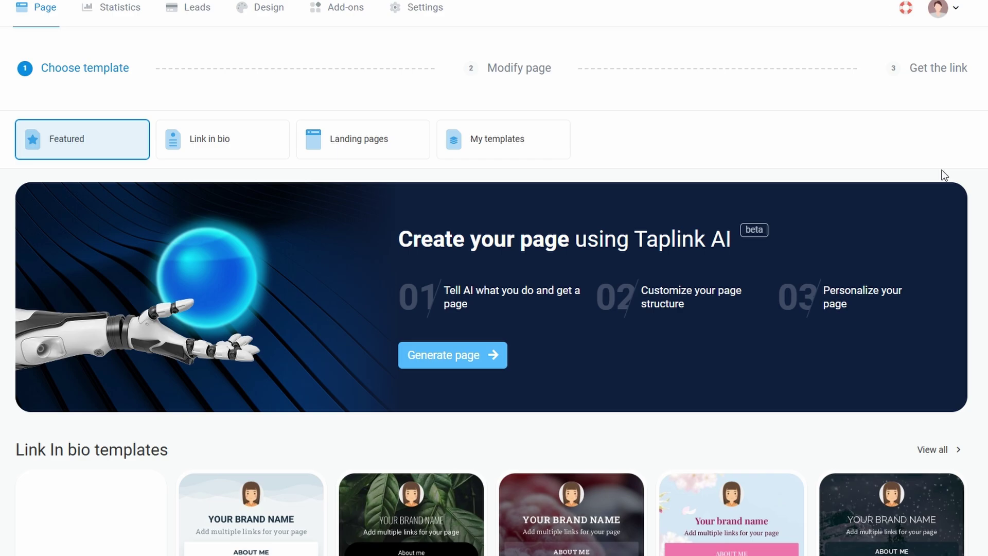
{"action": "scroll", "coordinate": [909, 175], "scroll_direction": "down", "scroll_amount": 4}
{"action": "scroll", "coordinate": [910, 176], "scroll_direction": "down", "scroll_amount": 5}
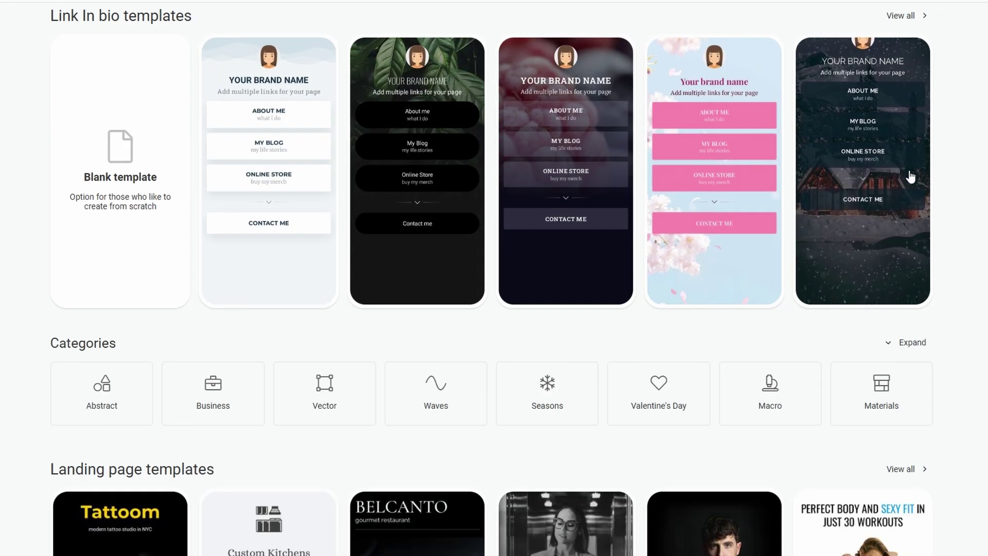
{"action": "scroll", "coordinate": [909, 177], "scroll_direction": "up", "scroll_amount": 2}
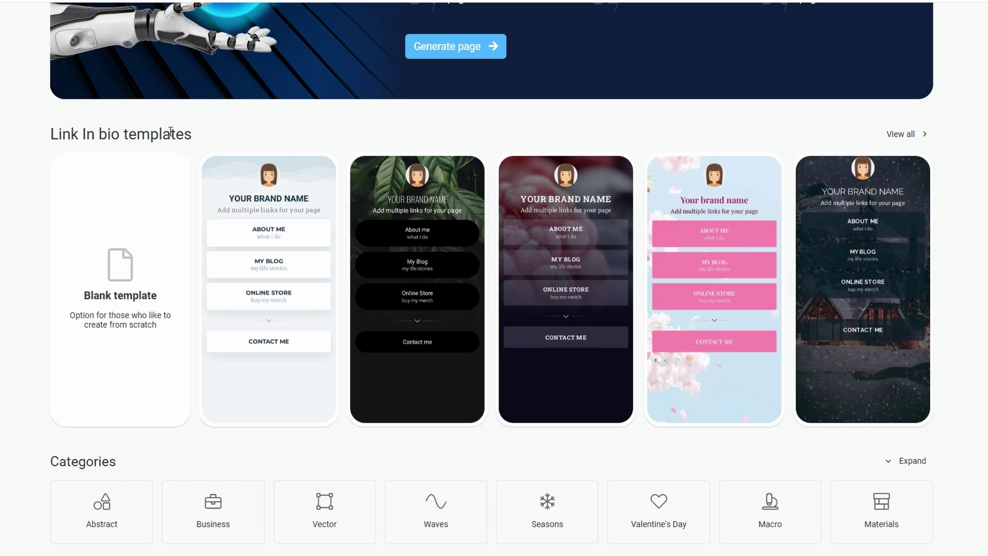
{"action": "scroll", "coordinate": [170, 131], "scroll_direction": "up", "scroll_amount": 3}
{"action": "scroll", "coordinate": [169, 155], "scroll_direction": "down", "scroll_amount": 2}
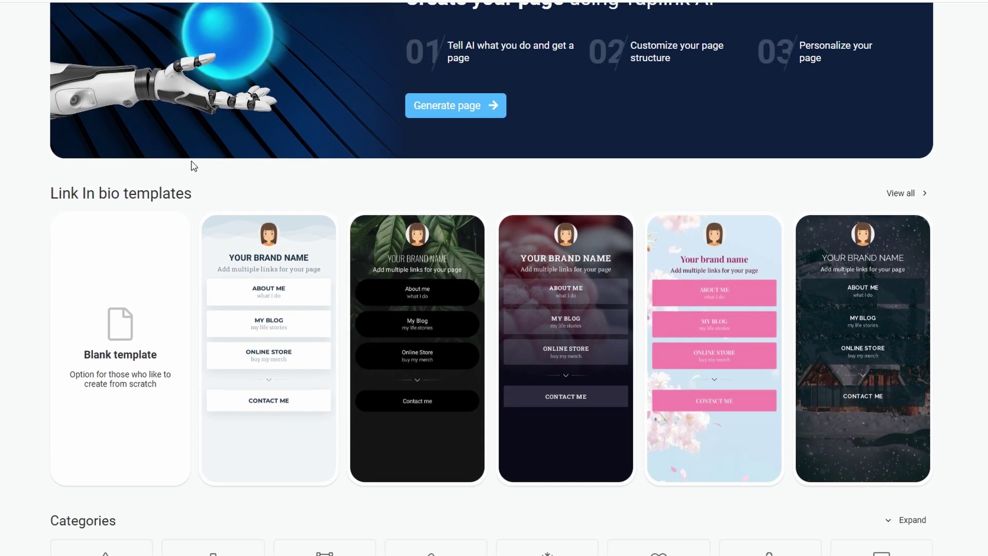
{"action": "double_click", "coordinate": [169, 205]}
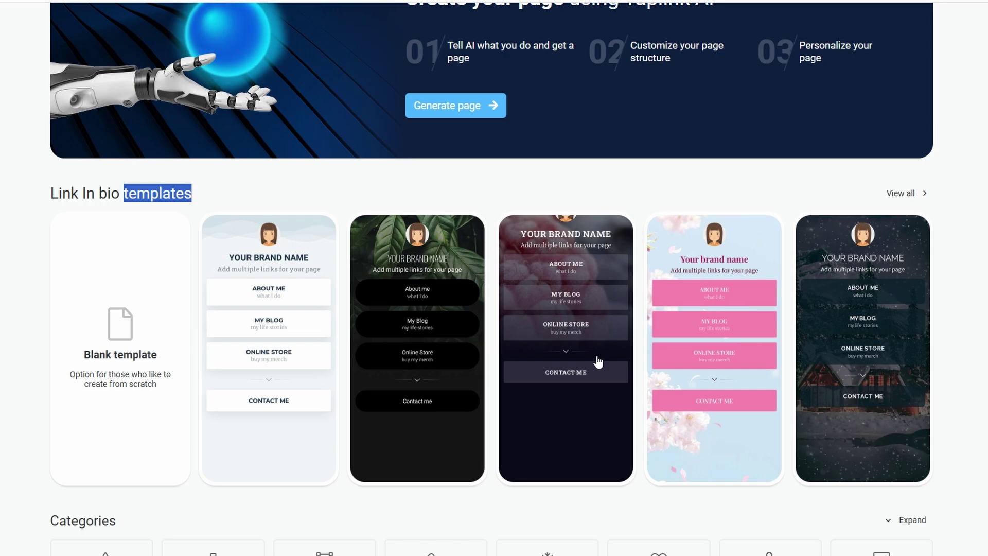
{"action": "scroll", "coordinate": [598, 362], "scroll_direction": "down", "scroll_amount": 8}
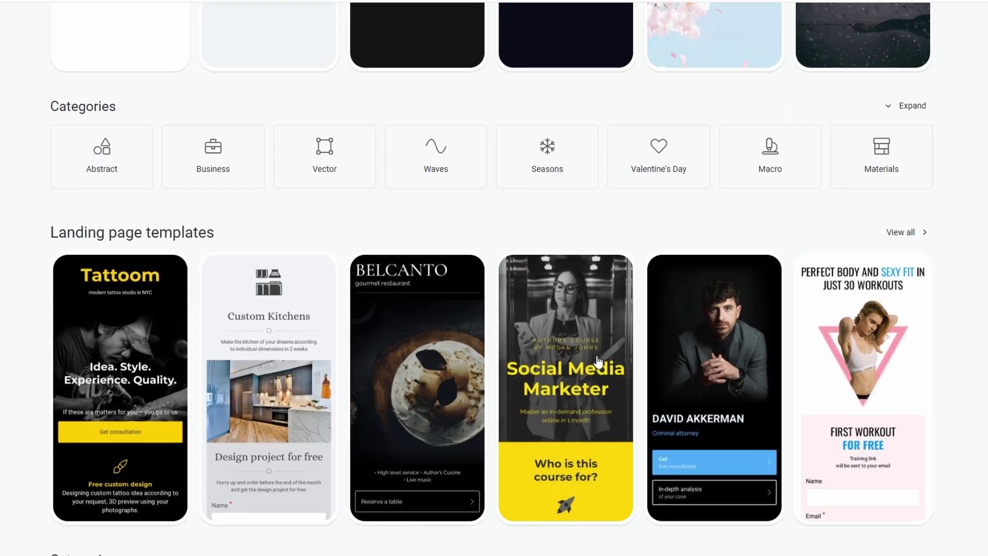
{"action": "scroll", "coordinate": [598, 362], "scroll_direction": "down", "scroll_amount": 1}
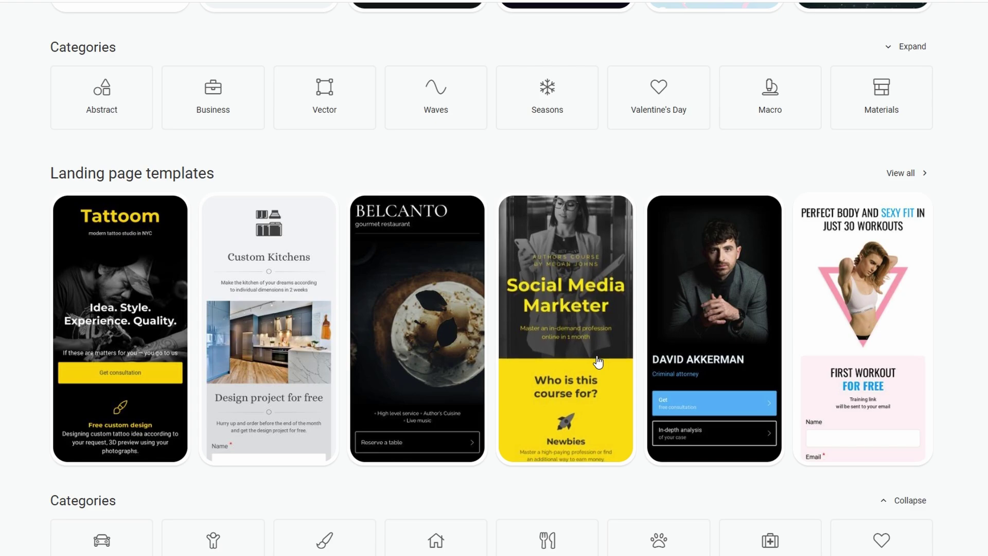
{"action": "scroll", "coordinate": [598, 362], "scroll_direction": "down", "scroll_amount": 5}
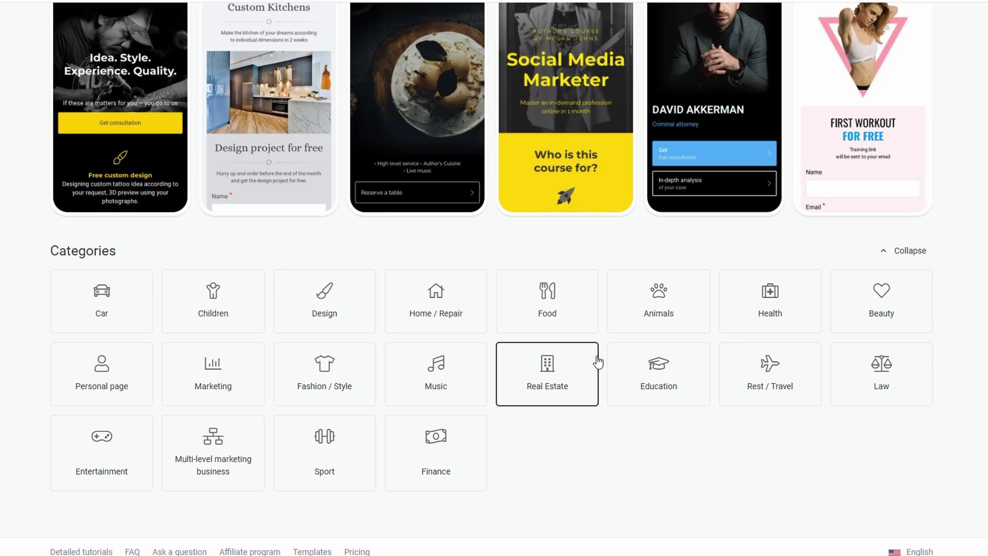
{"action": "scroll", "coordinate": [598, 362], "scroll_direction": "up", "scroll_amount": 3}
{"action": "scroll", "coordinate": [598, 362], "scroll_direction": "up", "scroll_amount": 2}
{"action": "scroll", "coordinate": [598, 362], "scroll_direction": "up", "scroll_amount": 2}
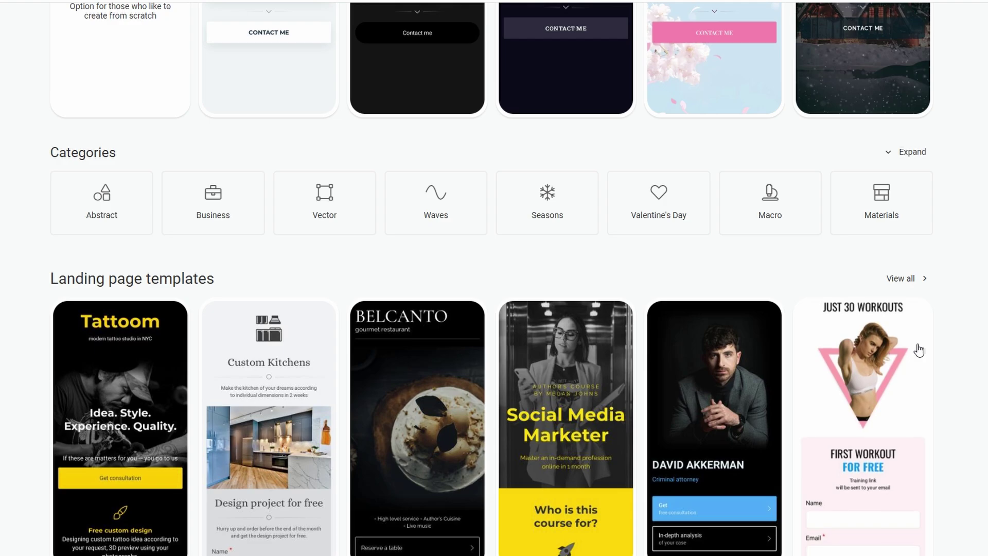
{"action": "scroll", "coordinate": [919, 349], "scroll_direction": "up", "scroll_amount": 2}
{"action": "scroll", "coordinate": [919, 350], "scroll_direction": "up", "scroll_amount": 1}
{"action": "scroll", "coordinate": [919, 350], "scroll_direction": "up", "scroll_amount": 1}
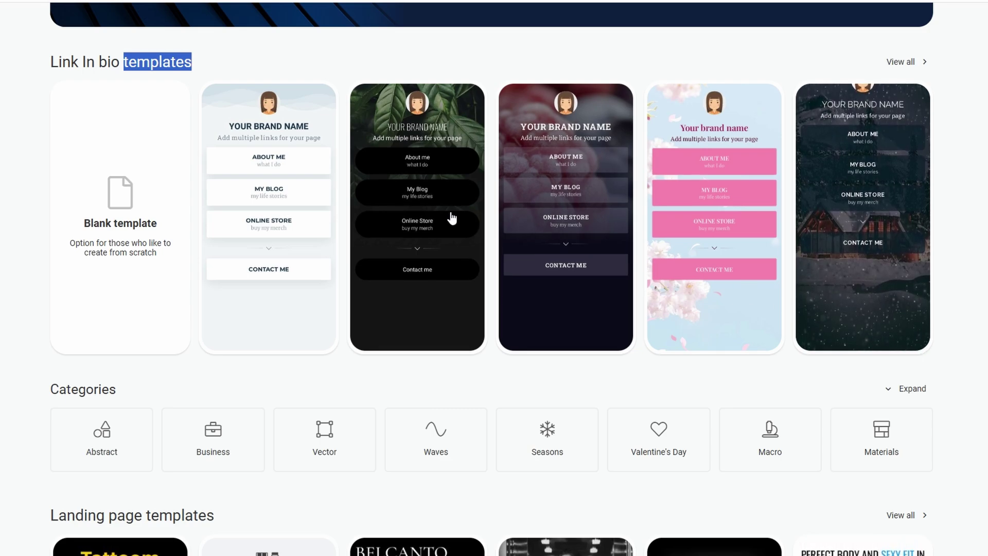
Choose the dark leafy template, dismiss the onboarding hints, and view the About me link unchanged.
{"action": "left_click", "coordinate": [424, 210]}
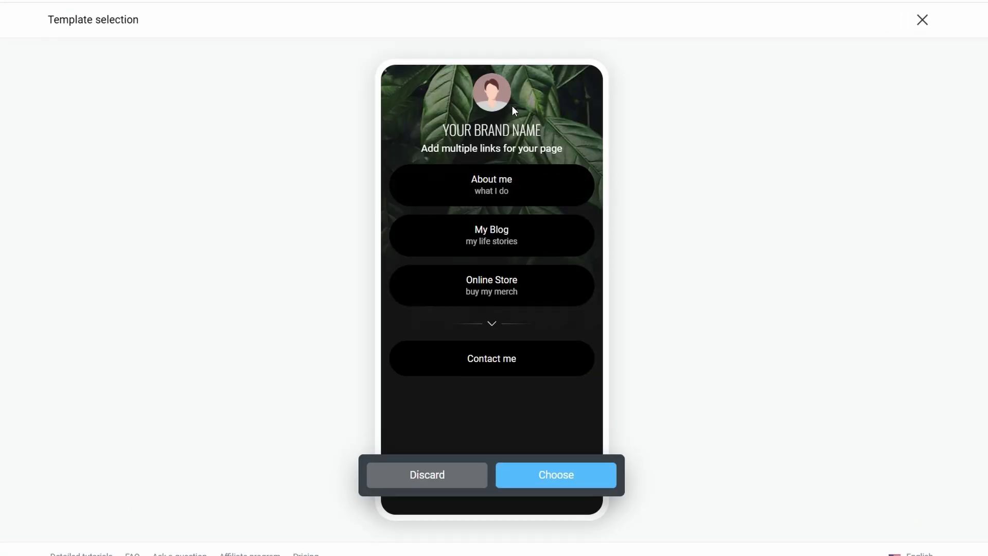
{"action": "left_click", "coordinate": [588, 479]}
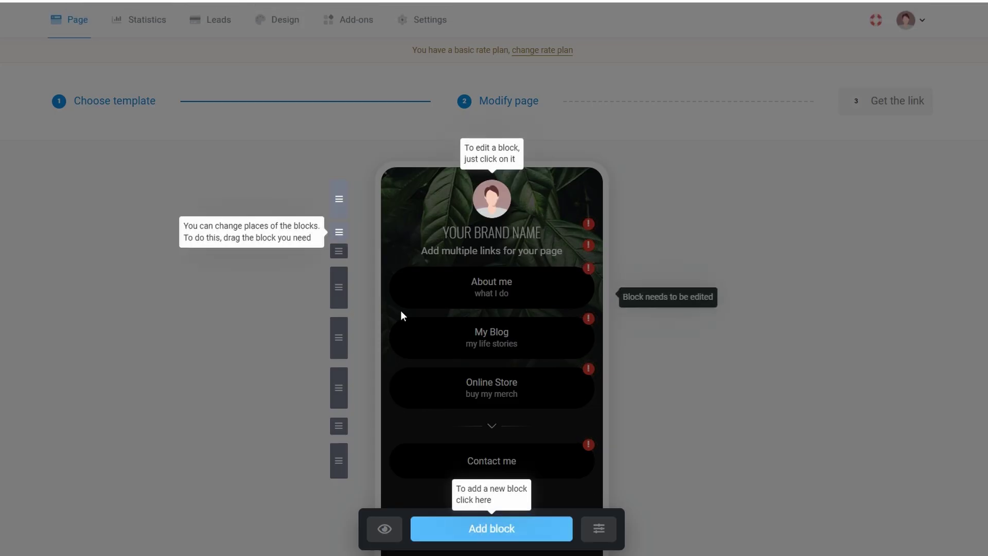
{"action": "left_click", "coordinate": [370, 436]}
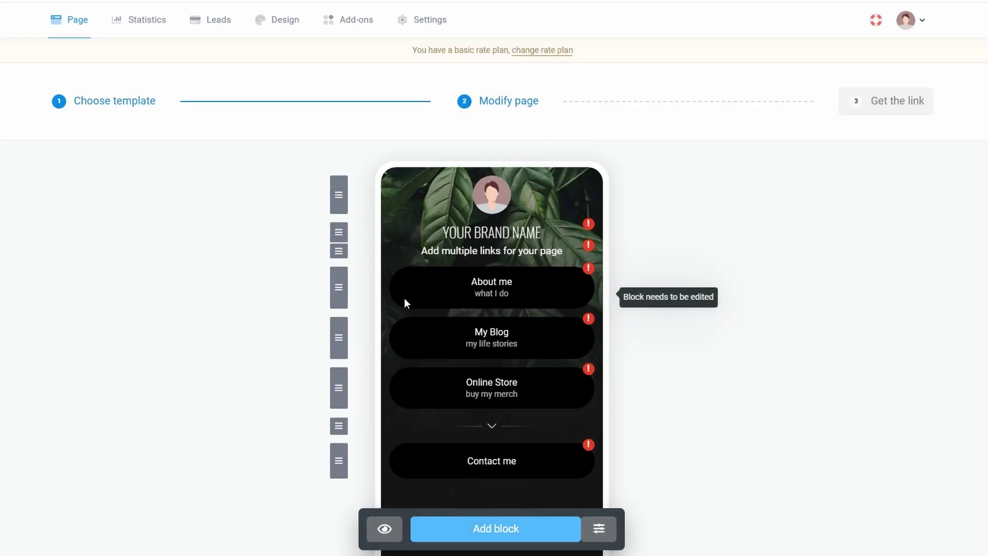
{"action": "left_click", "coordinate": [490, 294]}
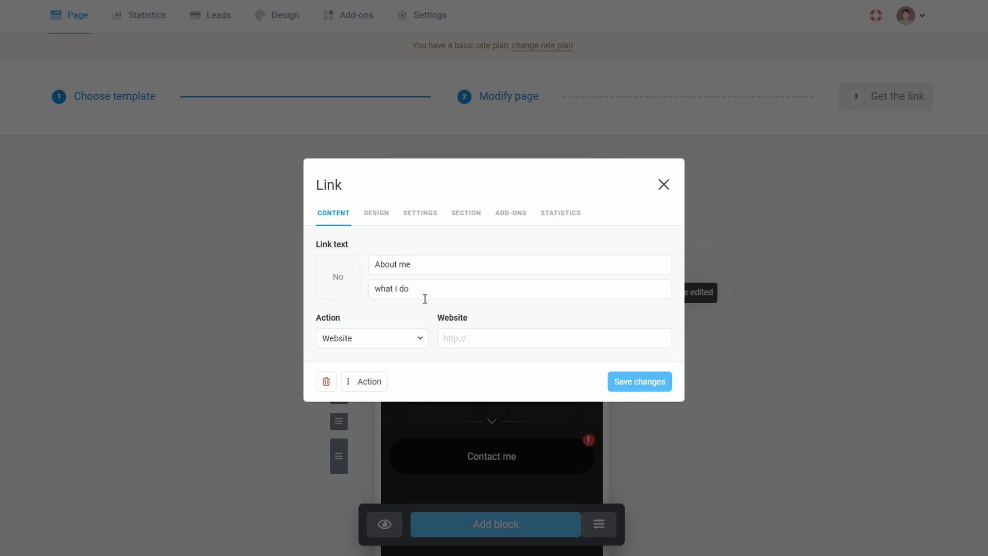
{"action": "left_click", "coordinate": [664, 184]}
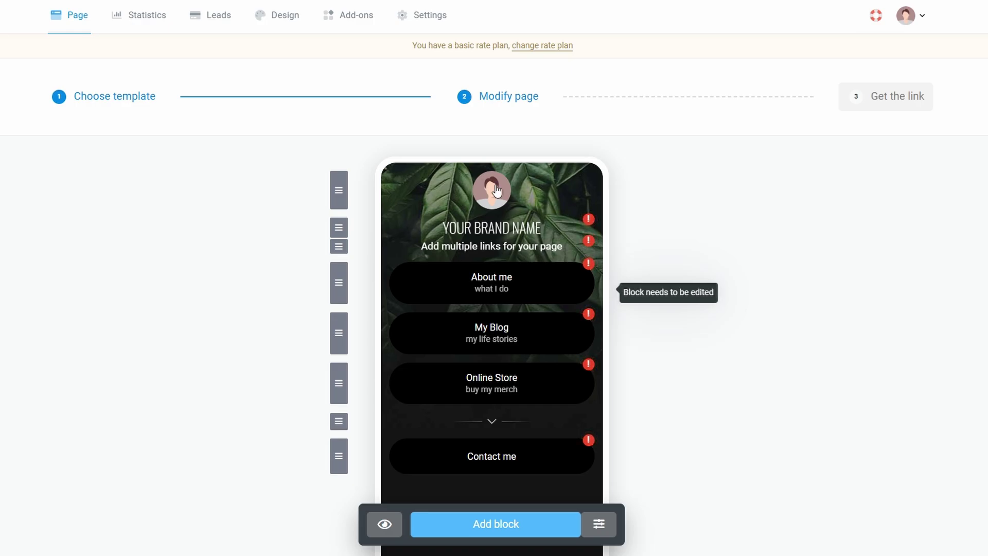
Open the profile picture block's settings and save them without changes.
{"action": "left_click", "coordinate": [460, 186]}
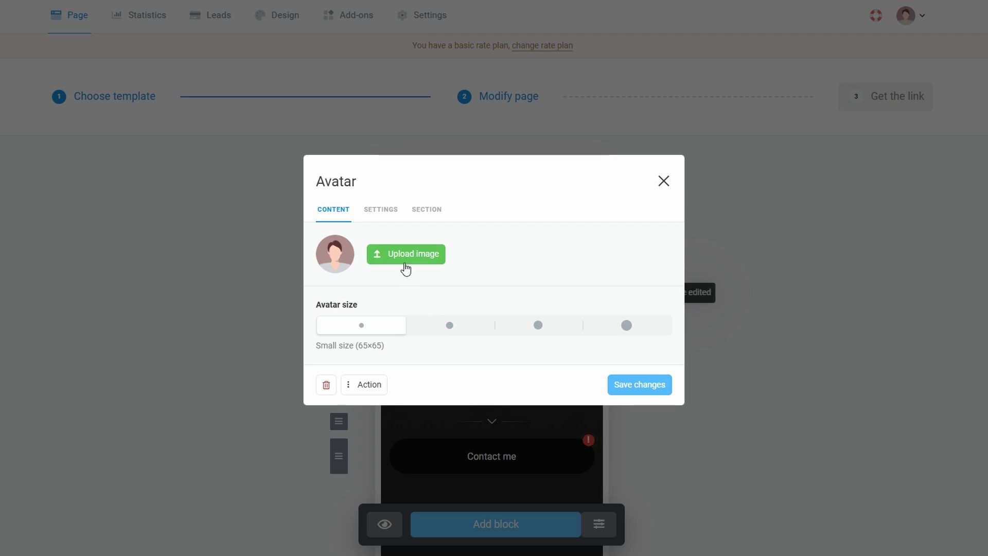
{"action": "left_click", "coordinate": [634, 386]}
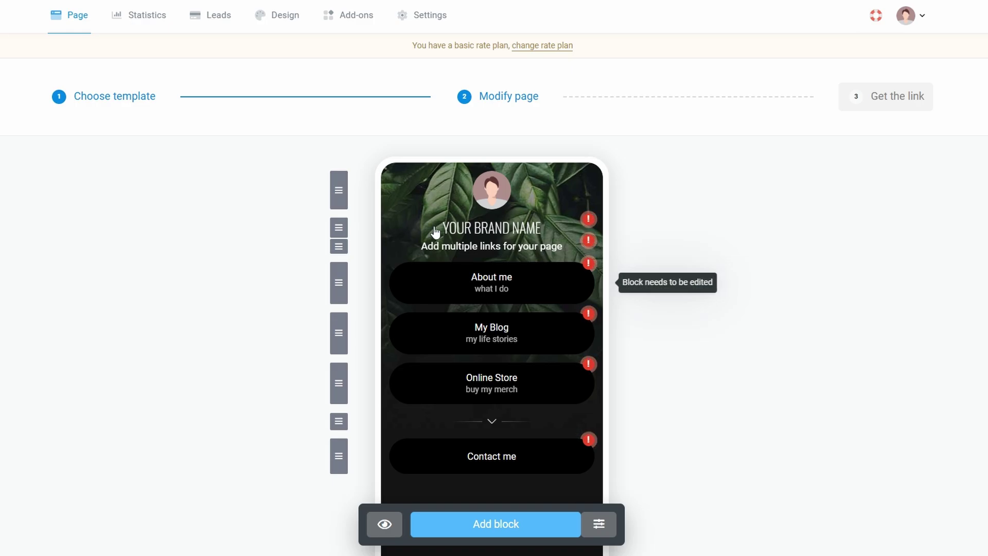
{"action": "left_click", "coordinate": [509, 235]}
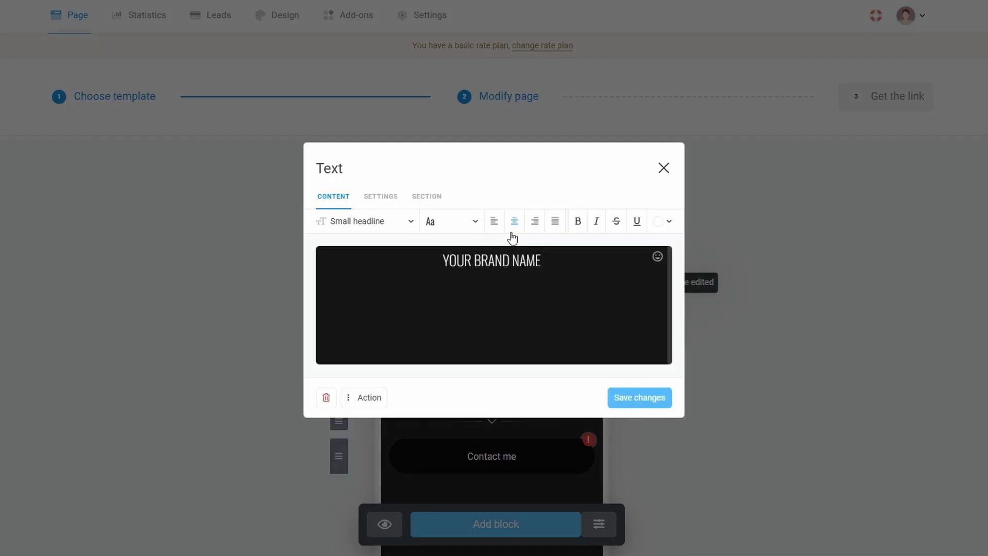
{"action": "triple_click", "coordinate": [493, 265]}
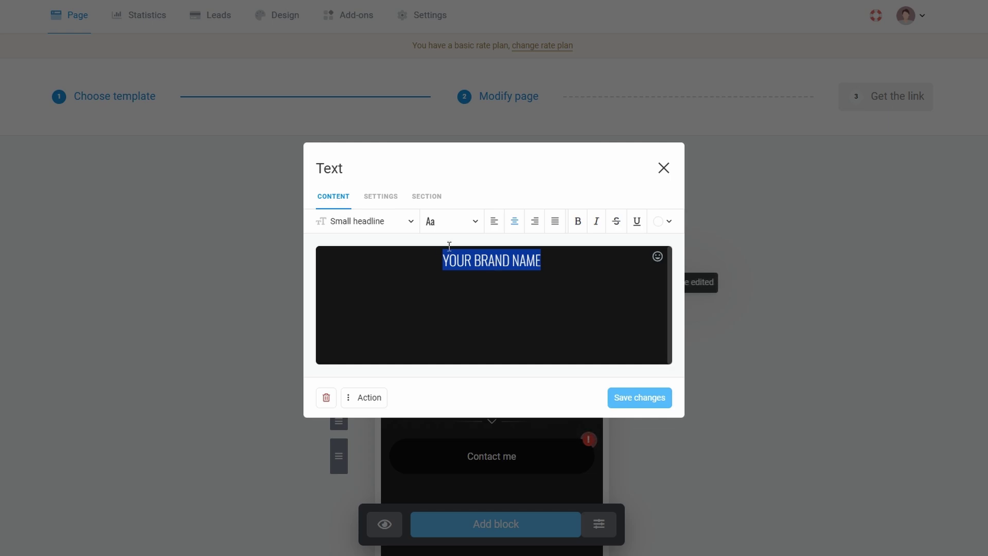
{"action": "left_click", "coordinate": [474, 261]}
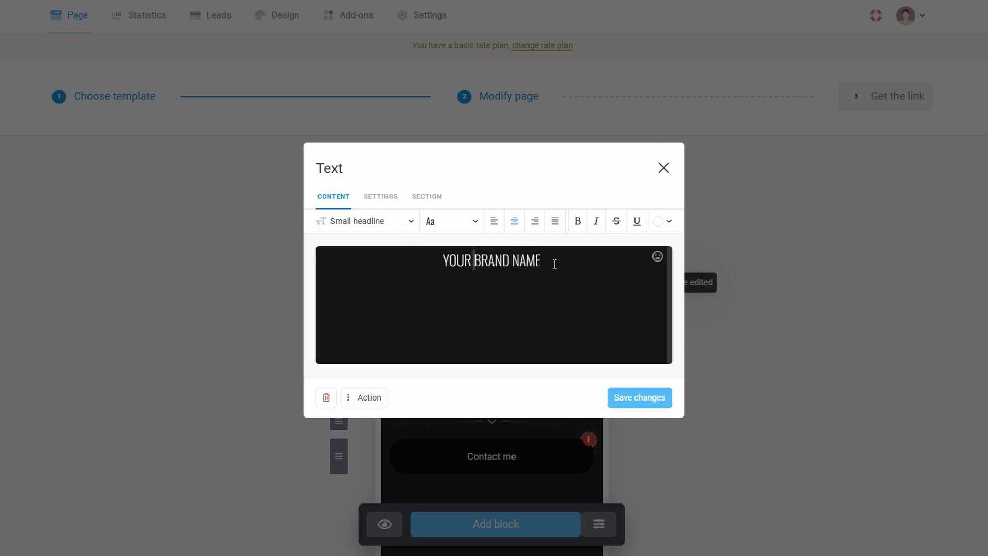
{"action": "left_click", "coordinate": [397, 222]}
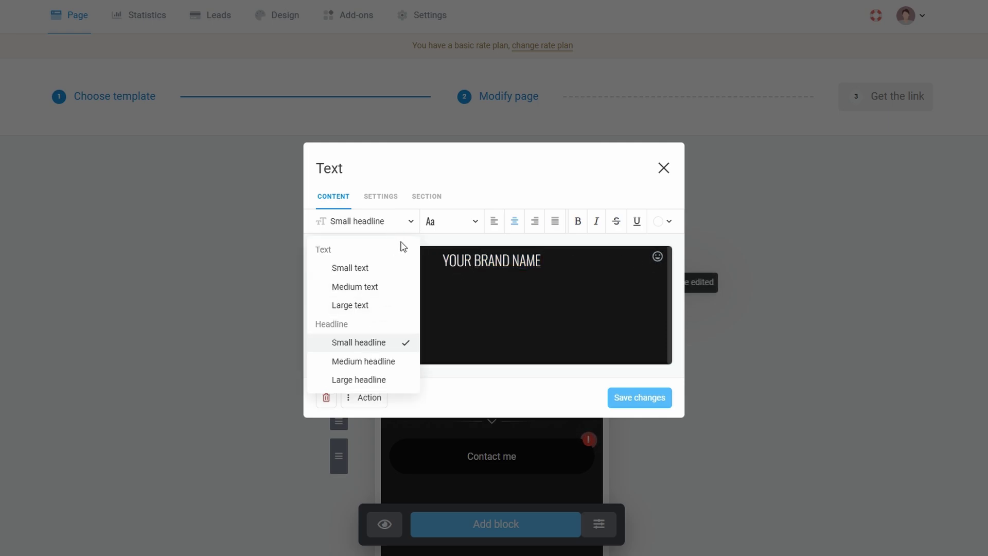
{"action": "left_click", "coordinate": [408, 229]}
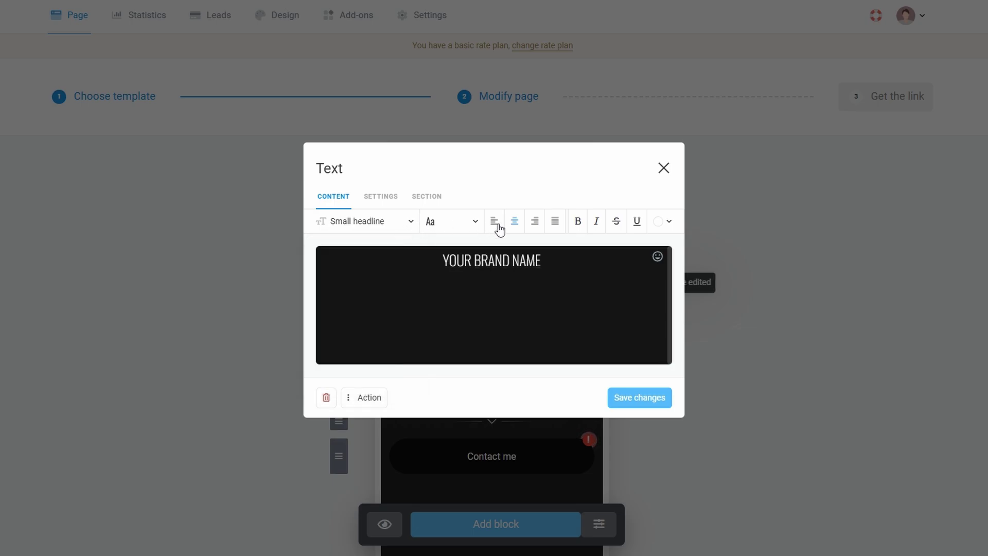
{"action": "left_click", "coordinate": [461, 225]}
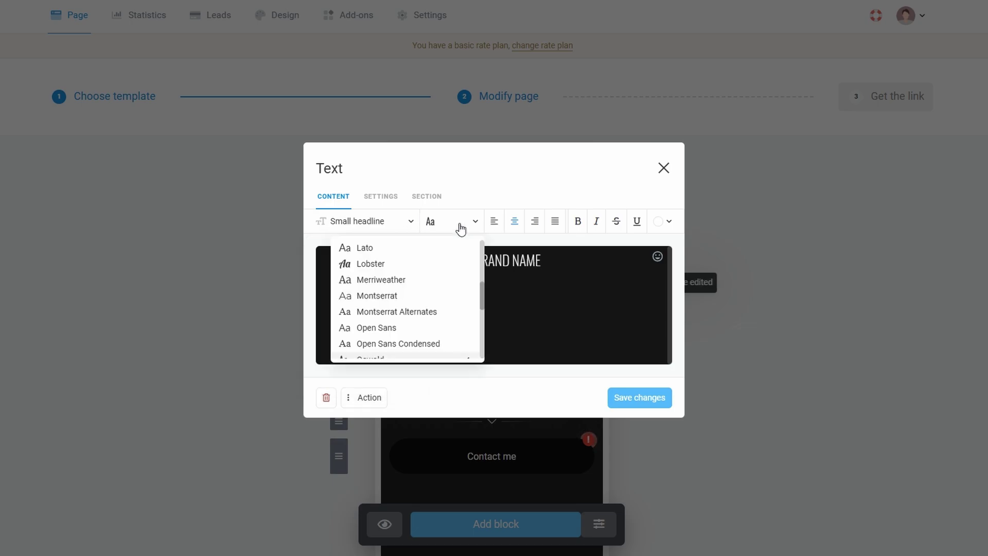
{"action": "left_click", "coordinate": [412, 327]}
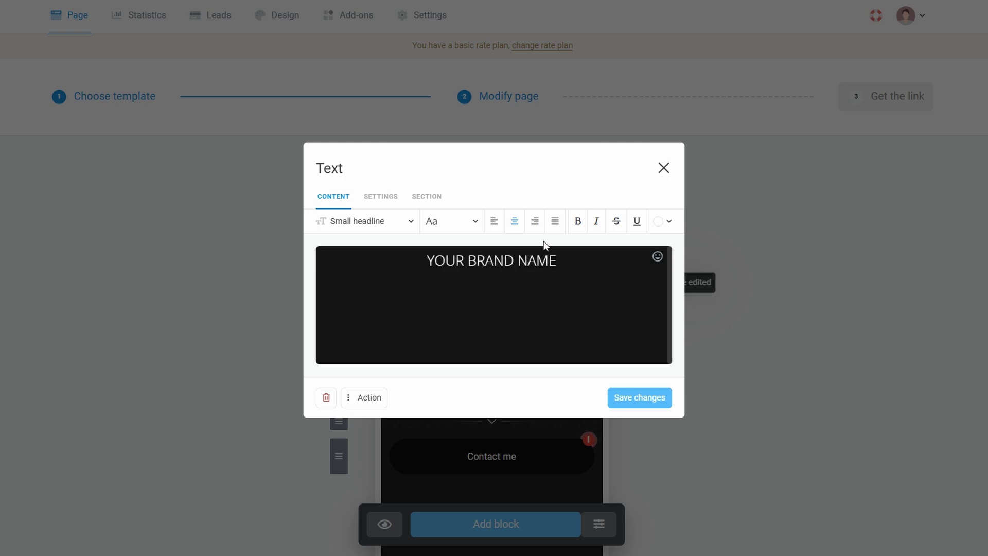
{"action": "left_click", "coordinate": [584, 226]}
{"action": "left_click", "coordinate": [597, 224]}
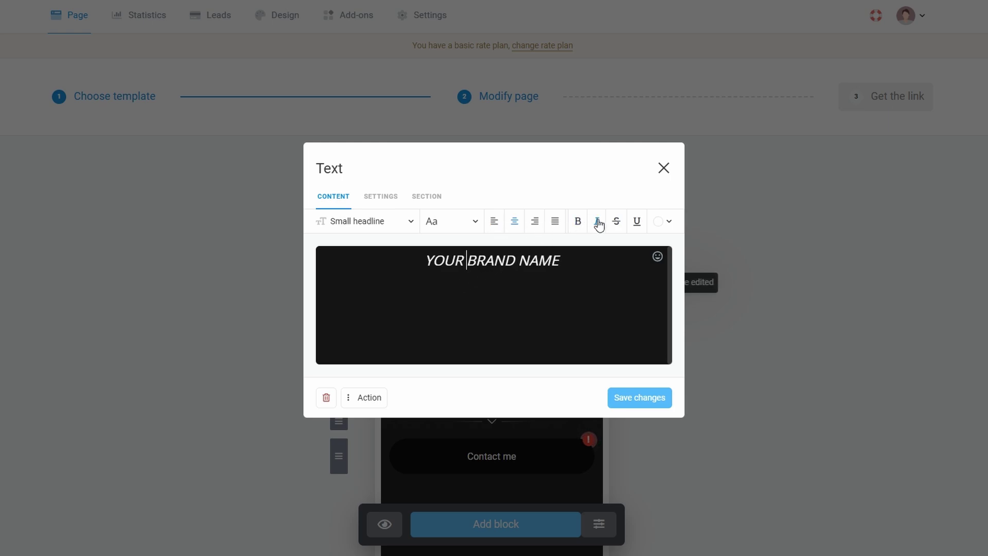
{"action": "left_click", "coordinate": [669, 226]}
{"action": "scroll", "coordinate": [607, 345], "scroll_direction": "down", "scroll_amount": 5}
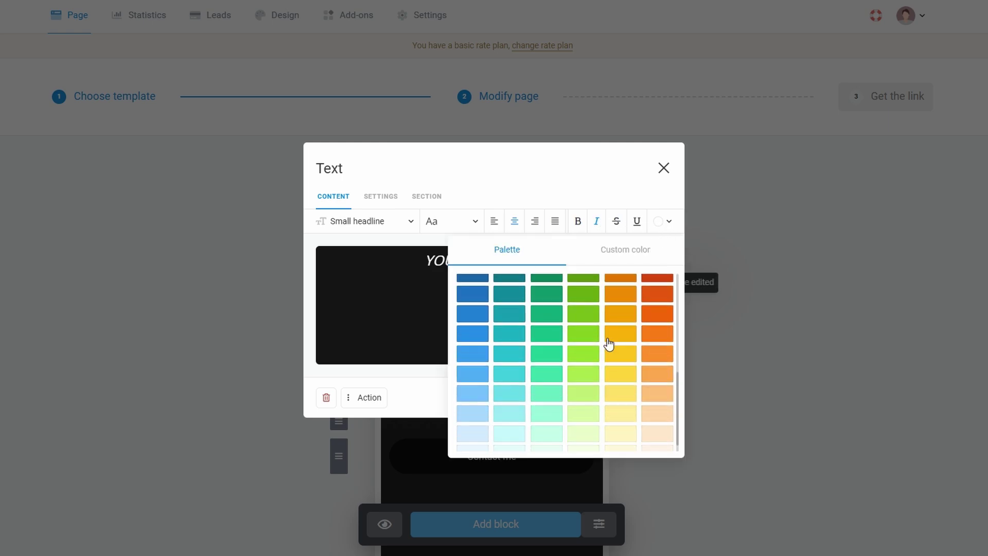
{"action": "left_click", "coordinate": [627, 253]}
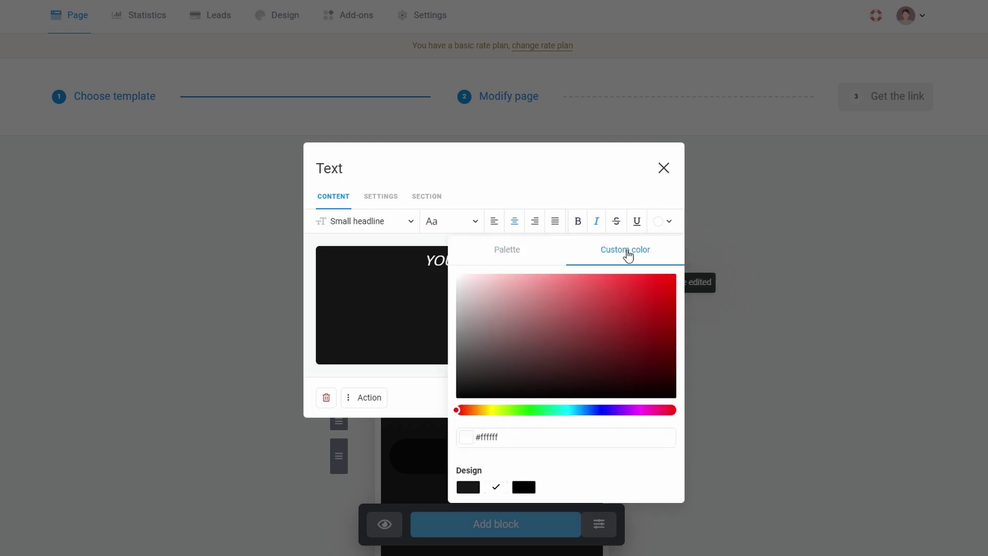
{"action": "left_click", "coordinate": [592, 169]}
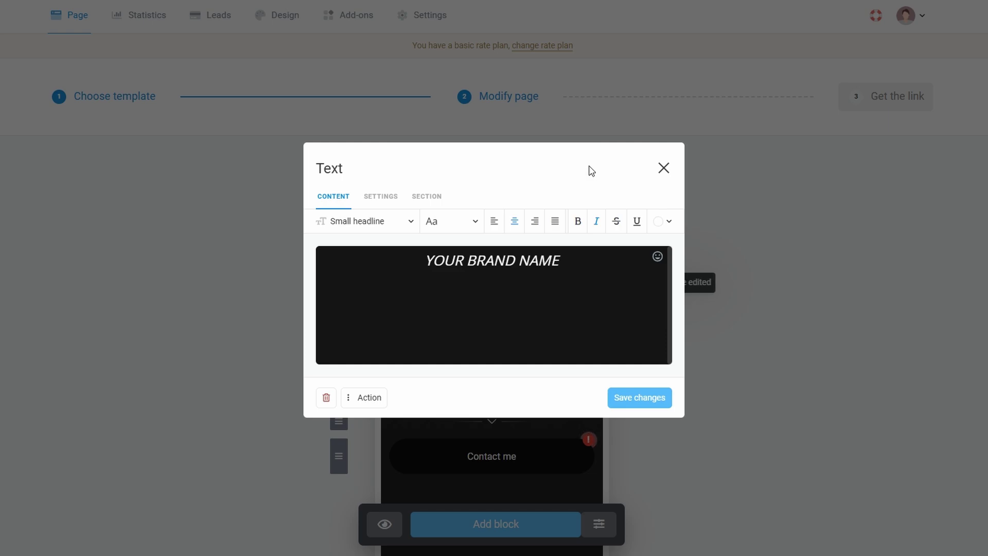
{"action": "left_click", "coordinate": [663, 169]}
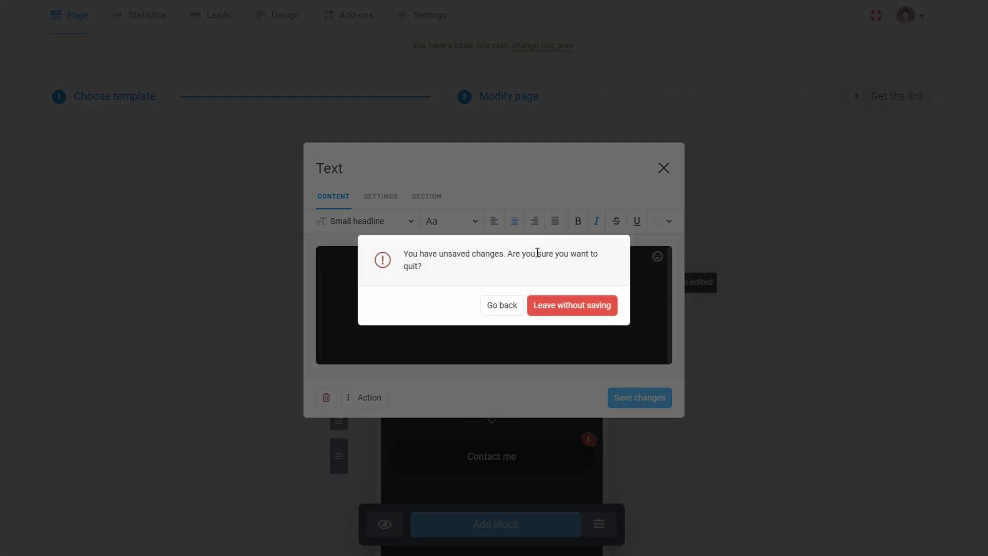
{"action": "left_click", "coordinate": [549, 307]}
Open the New block catalogue and browse block types such as Text, Link, FAQ and Video.
{"action": "scroll", "coordinate": [549, 308], "scroll_direction": "down", "scroll_amount": 1}
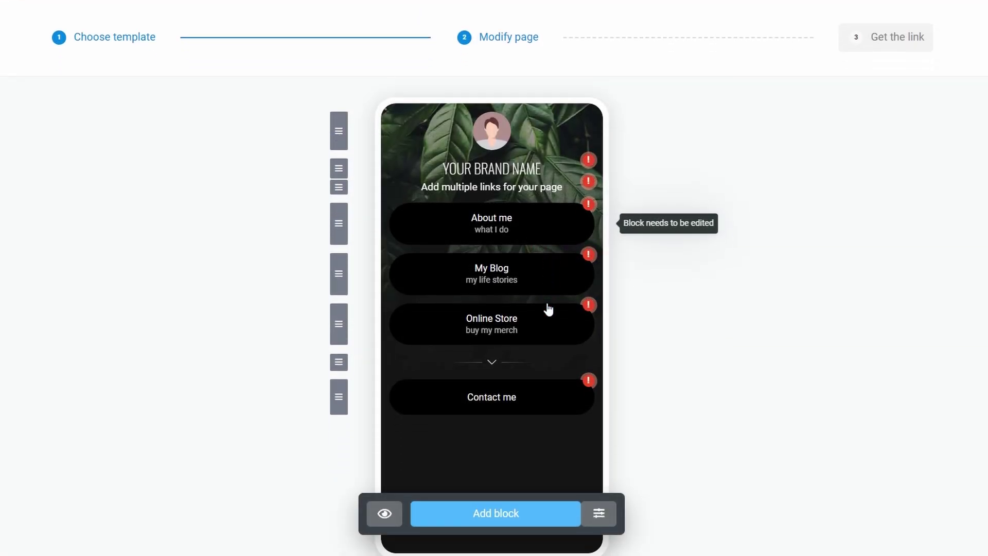
{"action": "scroll", "coordinate": [548, 309], "scroll_direction": "down", "scroll_amount": 1}
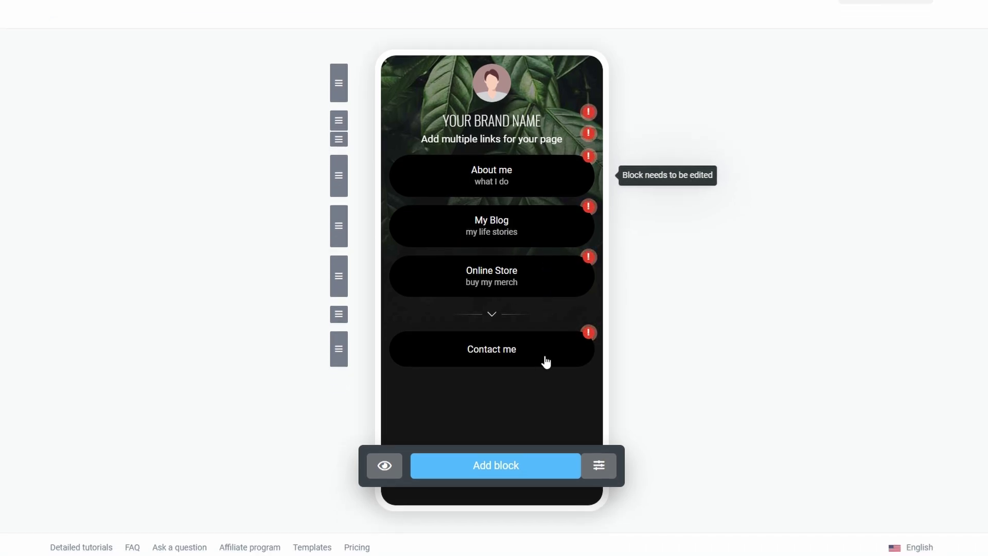
{"action": "left_click", "coordinate": [549, 468]}
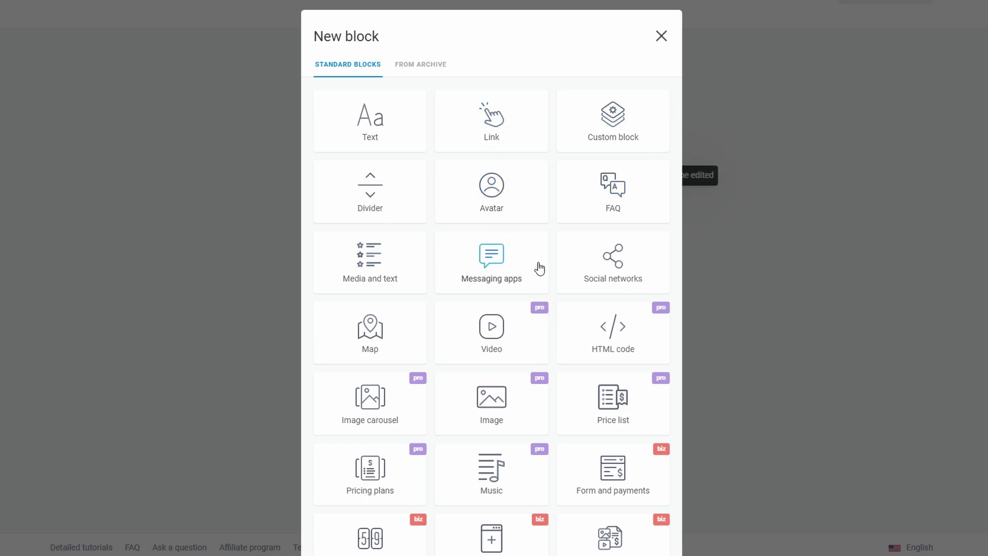
{"action": "scroll", "coordinate": [460, 401], "scroll_direction": "down", "scroll_amount": 2}
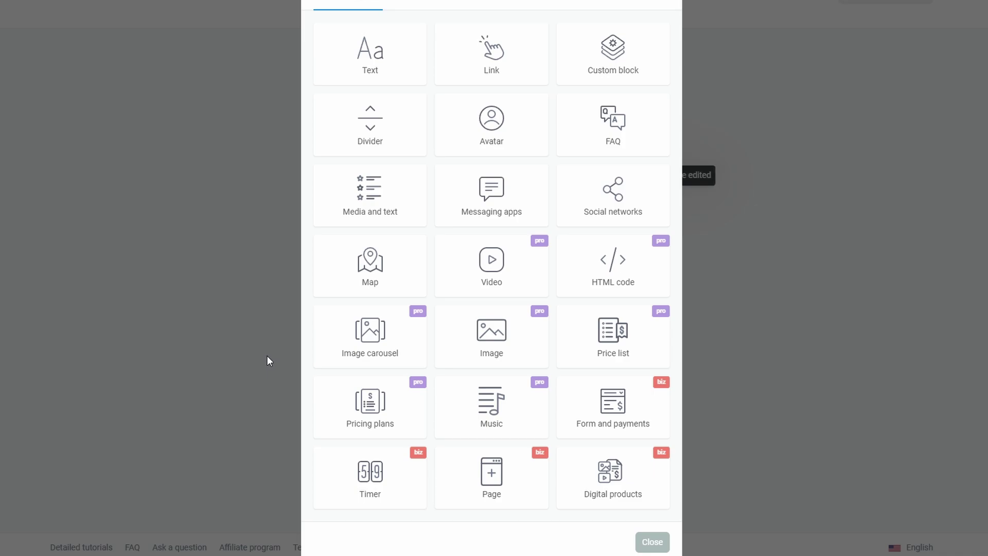
{"action": "scroll", "coordinate": [267, 356], "scroll_direction": "up", "scroll_amount": 2}
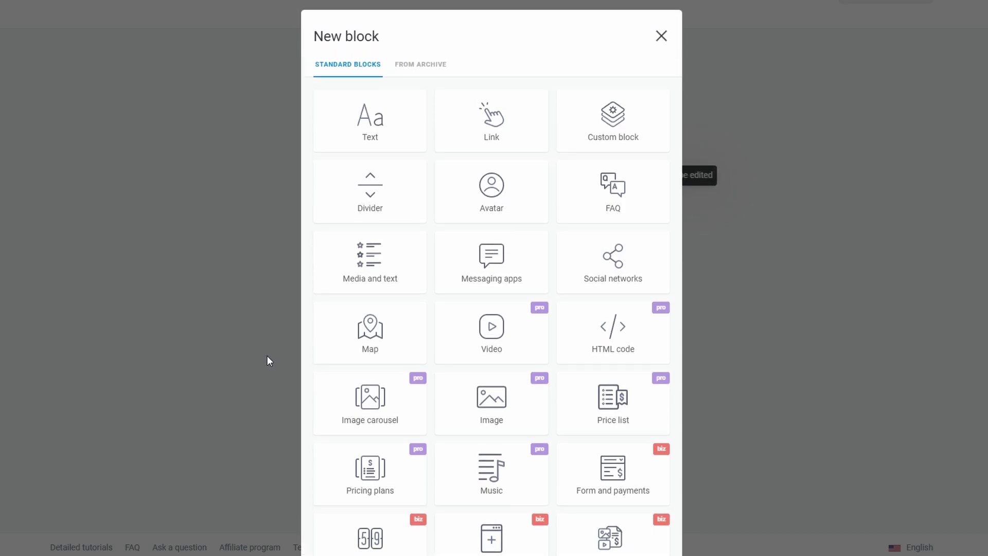
Try a custom block from the Elly Hurris template, then close it and the block catalogue unused.
{"action": "left_click", "coordinate": [591, 129]}
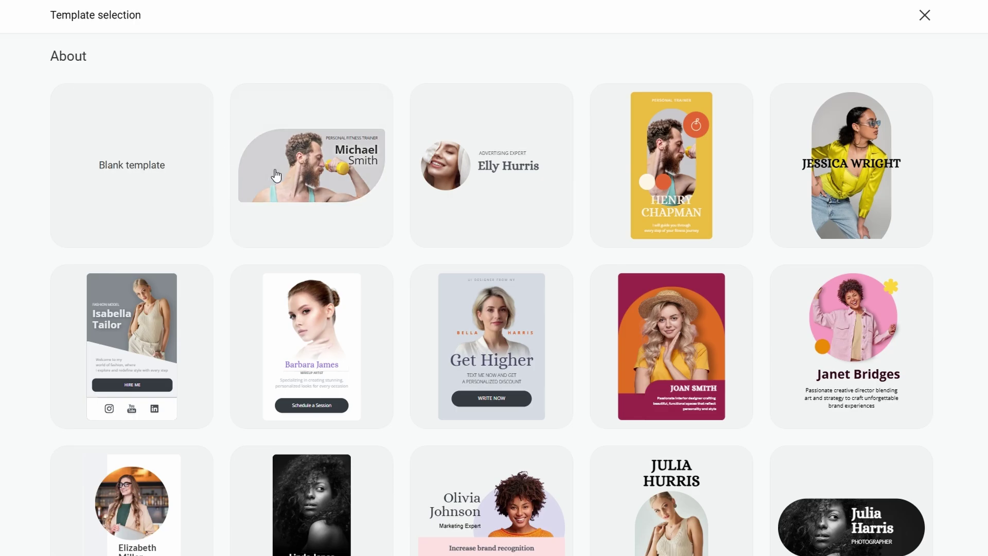
{"action": "left_click", "coordinate": [449, 170]}
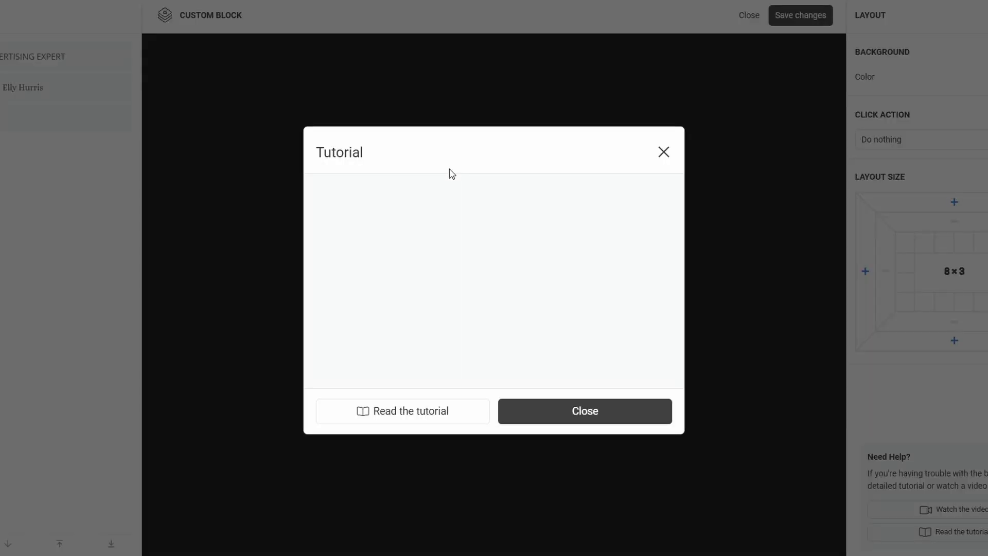
{"action": "left_click", "coordinate": [568, 414]}
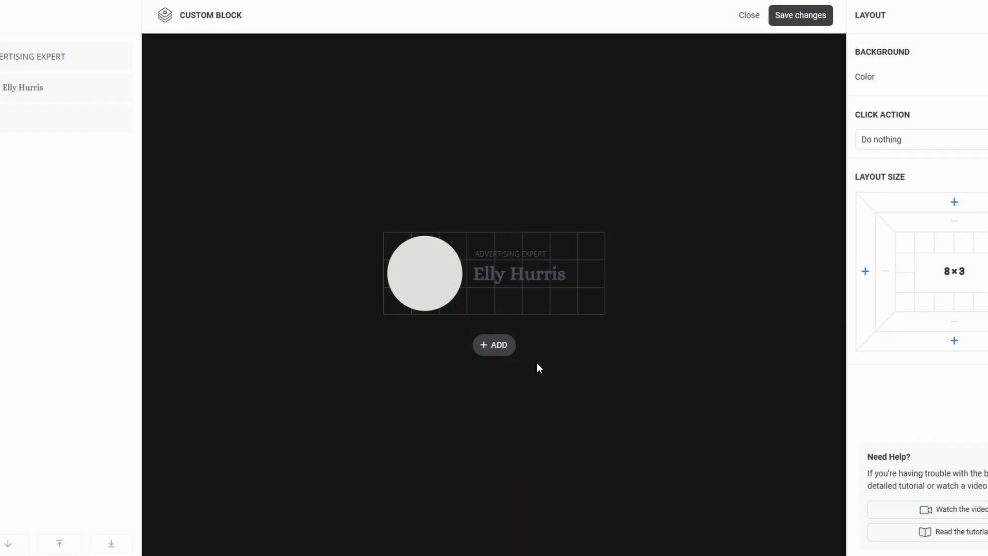
{"action": "left_click", "coordinate": [500, 343]}
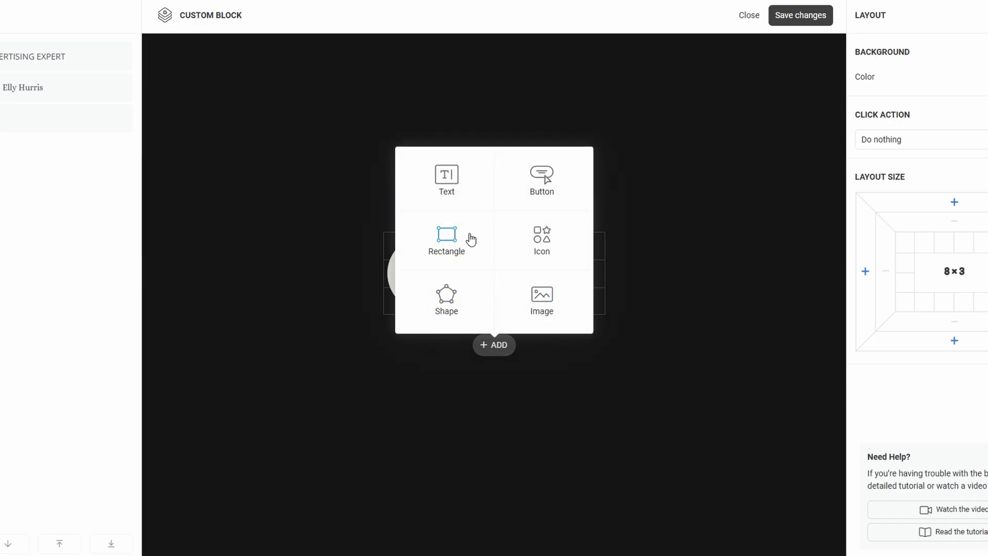
{"action": "left_click", "coordinate": [627, 258]}
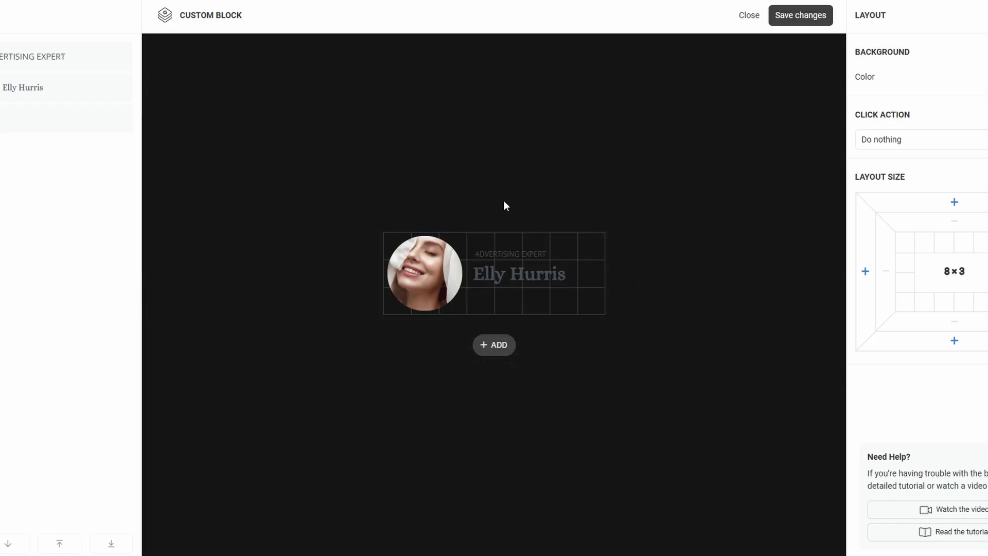
{"action": "left_click", "coordinate": [749, 14]}
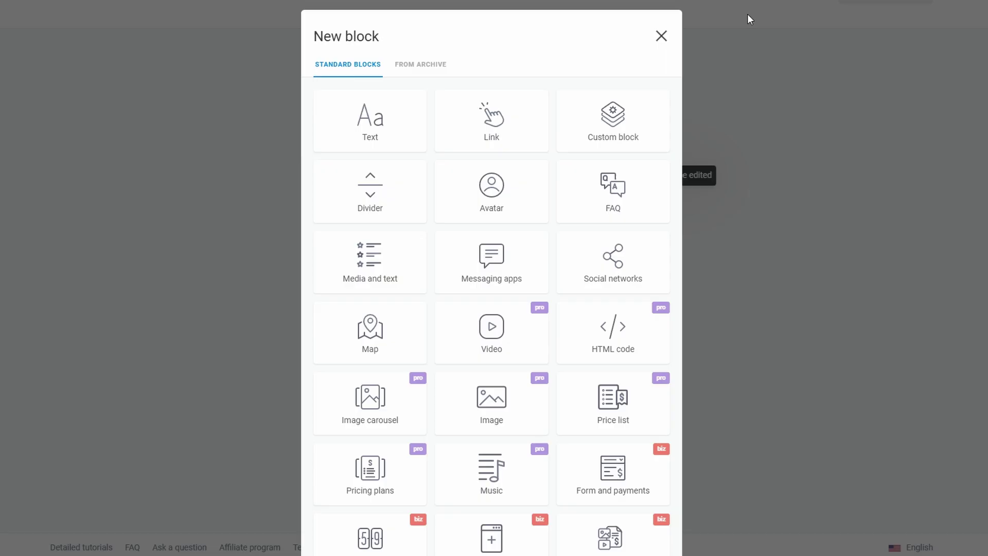
{"action": "left_click", "coordinate": [658, 36]}
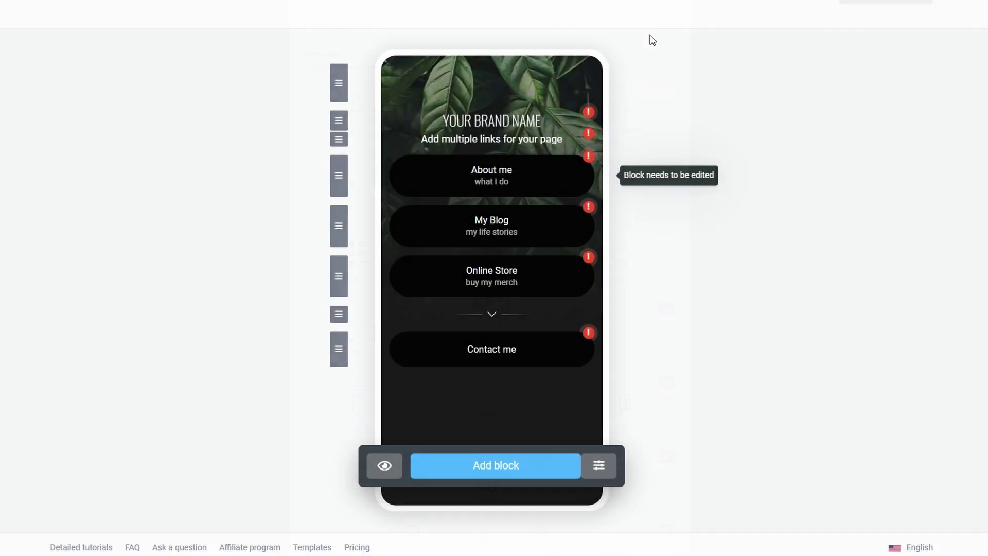
Open the Contact me link block and leave it with Escape, unchanged.
{"action": "left_click", "coordinate": [487, 352]}
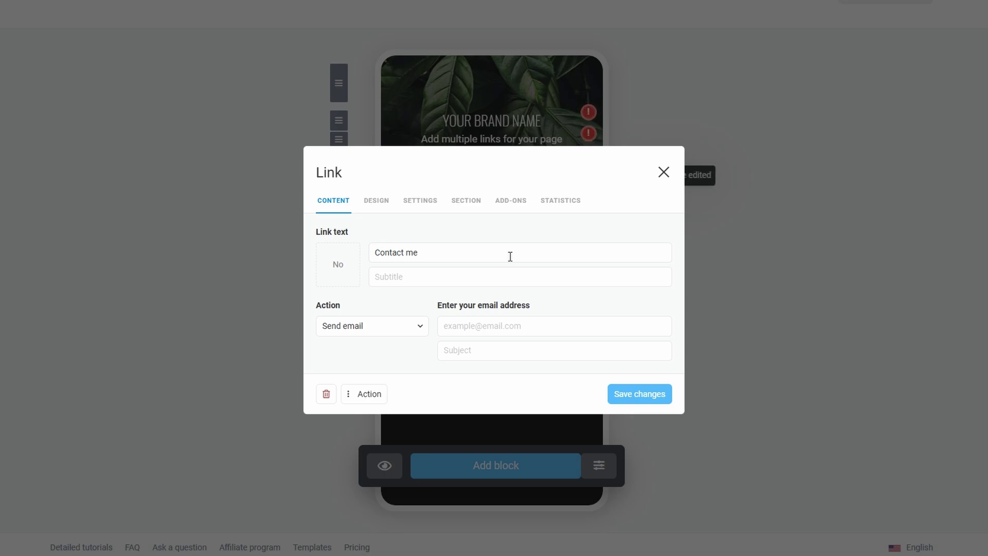
{"action": "key", "text": "Escape"}
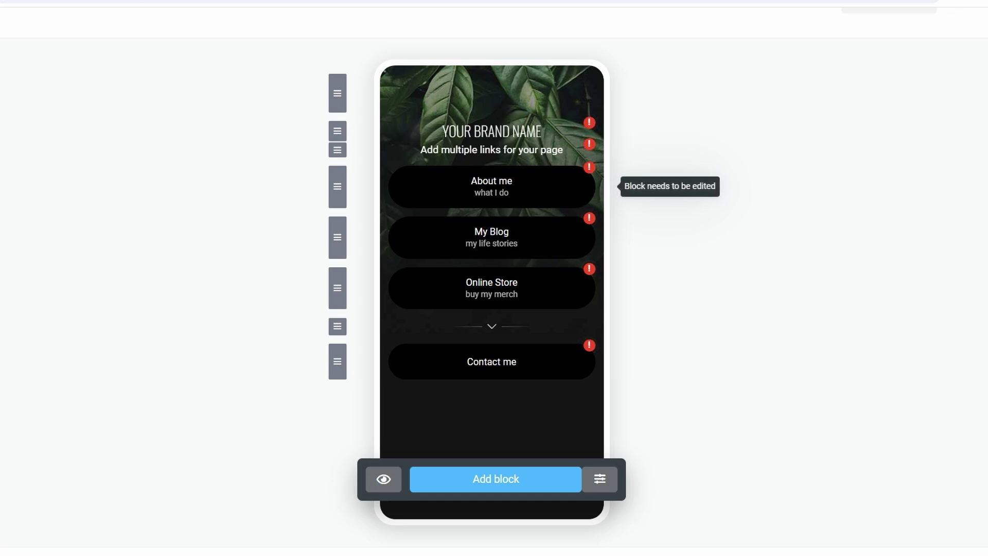
Open the settings options beside Add block.
{"action": "left_click", "coordinate": [601, 480]}
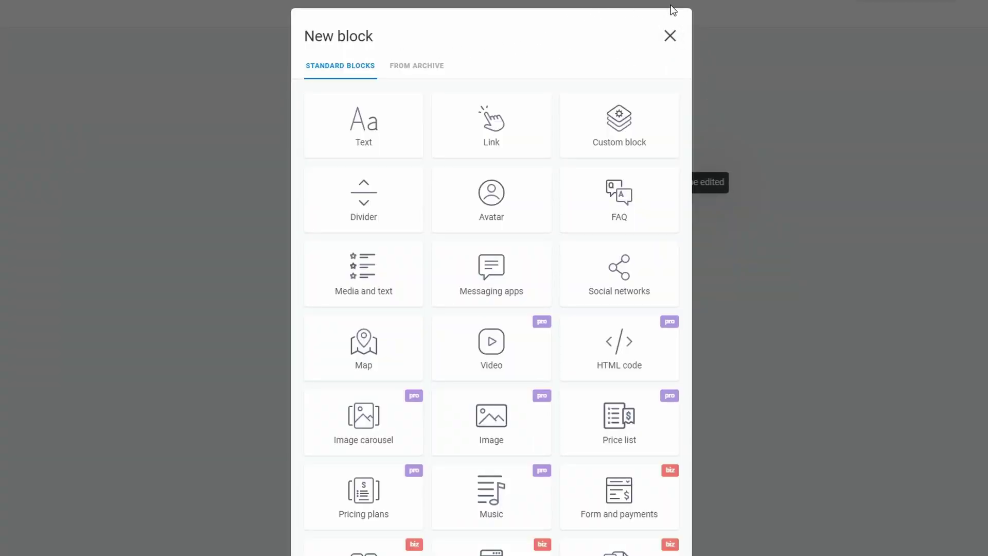
Reopen the block type catalogue and scroll through its list.
{"action": "left_click", "coordinate": [671, 36]}
{"action": "left_click", "coordinate": [501, 502]}
{"action": "scroll", "coordinate": [578, 276], "scroll_direction": "down", "scroll_amount": 1}
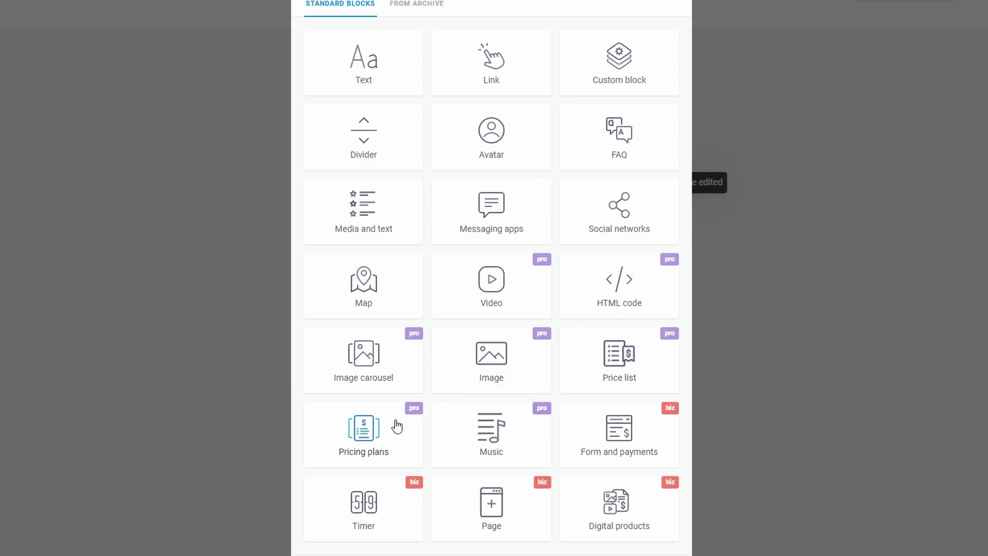
{"action": "scroll", "coordinate": [397, 426], "scroll_direction": "down", "scroll_amount": 1}
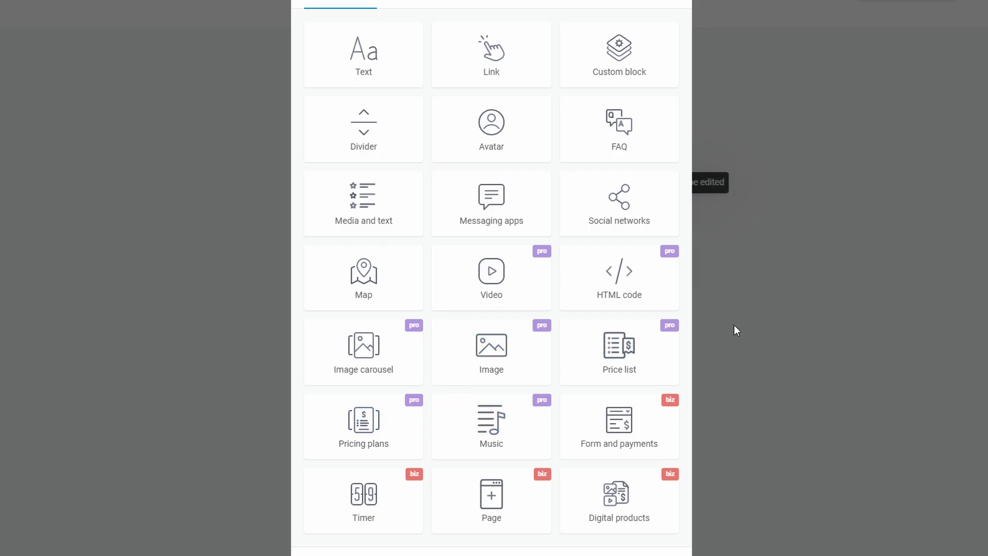
{"action": "scroll", "coordinate": [651, 335], "scroll_direction": "up", "scroll_amount": 2}
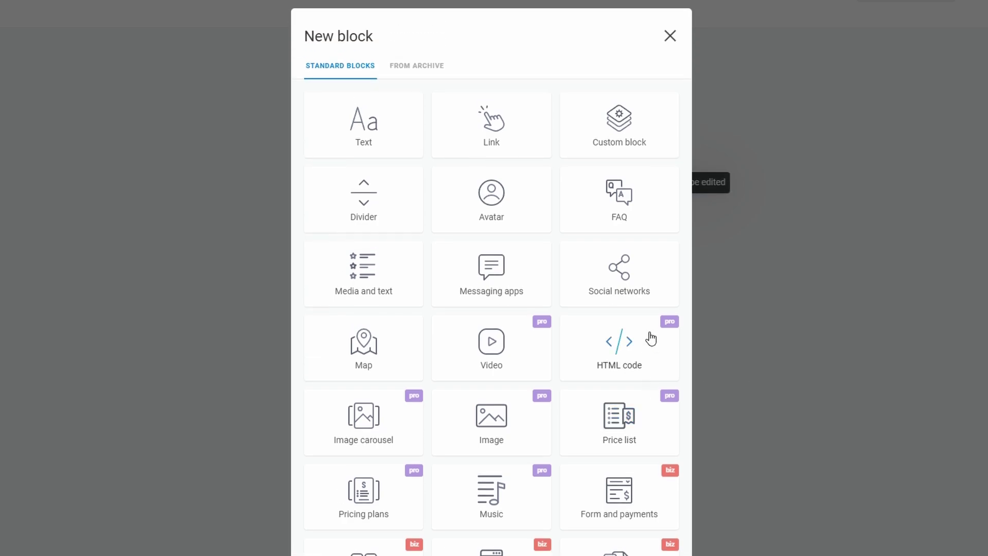
Inspect the Video block's content, settings and section tabs, discard it, and reopen the catalogue.
{"action": "left_click", "coordinate": [497, 351]}
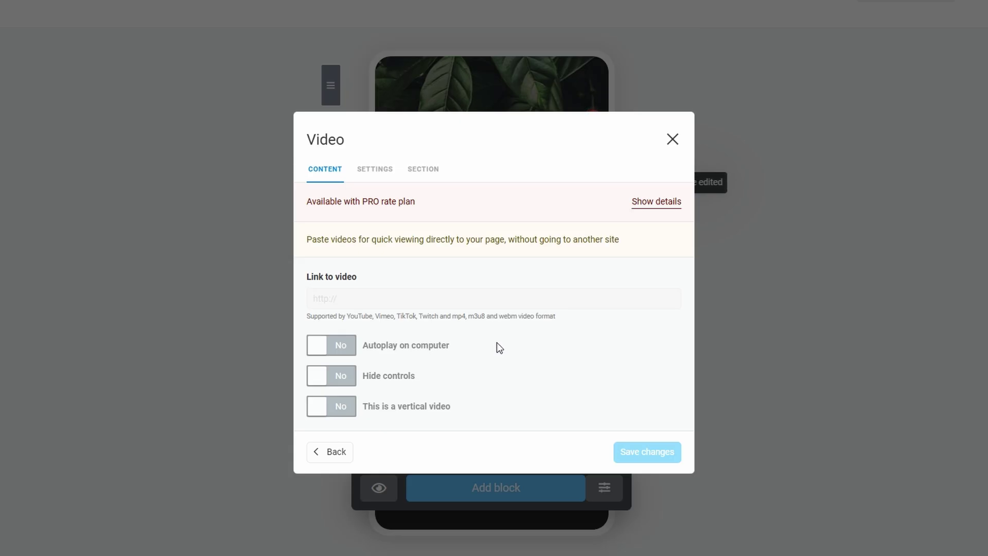
{"action": "left_click", "coordinate": [375, 172]}
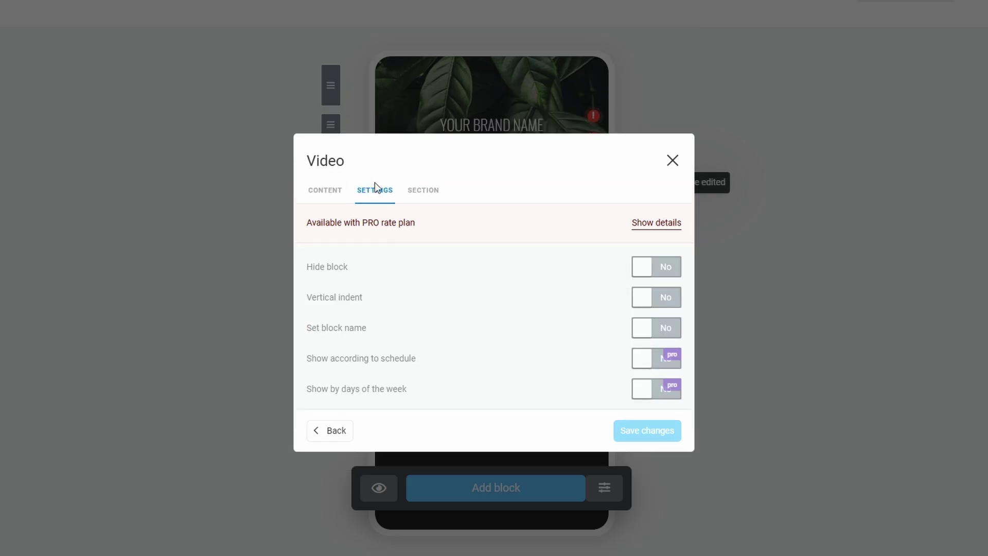
{"action": "left_click", "coordinate": [424, 191]}
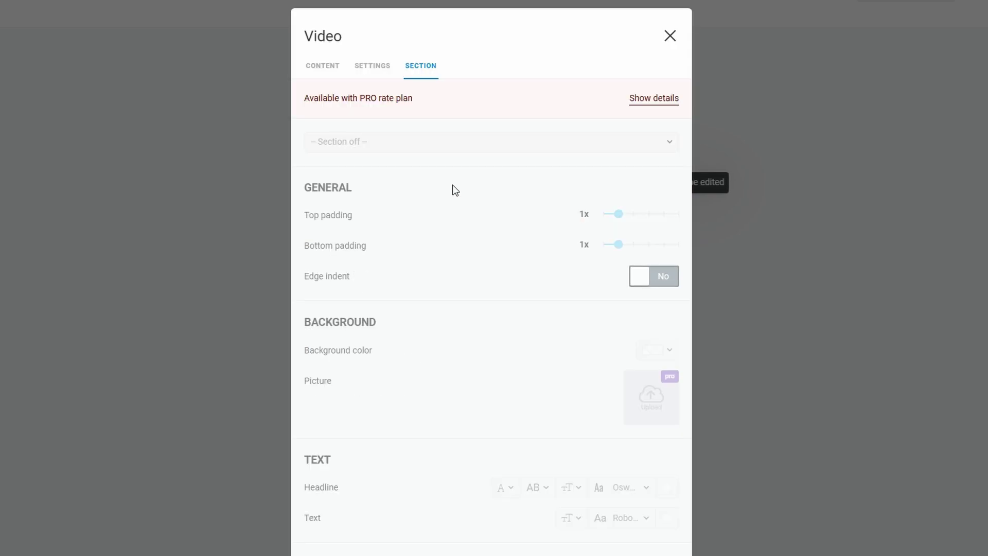
{"action": "left_click", "coordinate": [314, 64]}
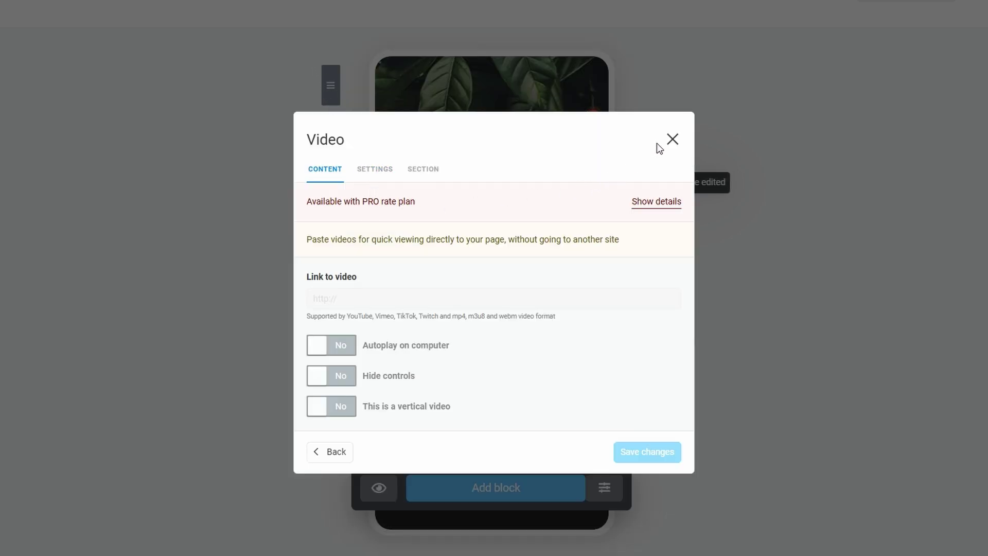
{"action": "left_click", "coordinate": [672, 140]}
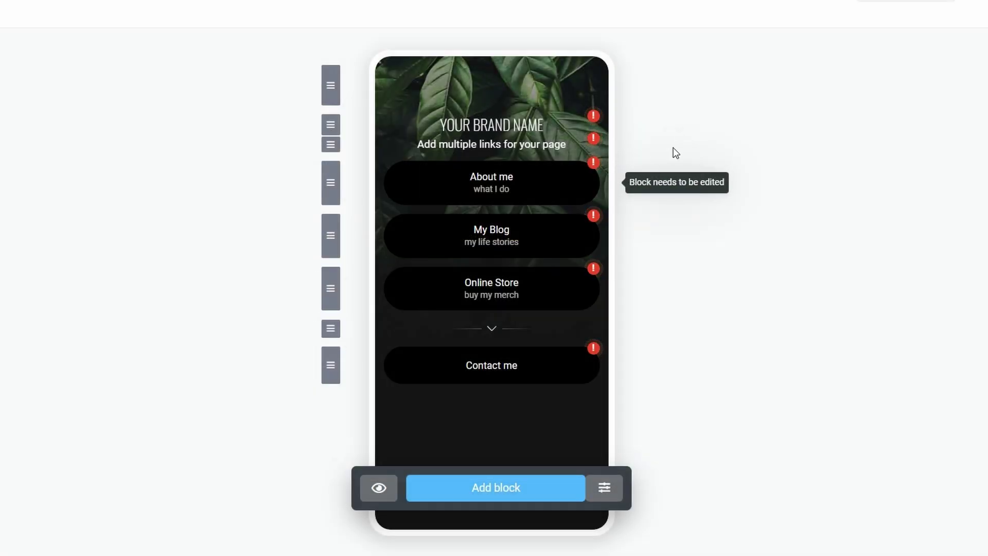
{"action": "left_click", "coordinate": [531, 484]}
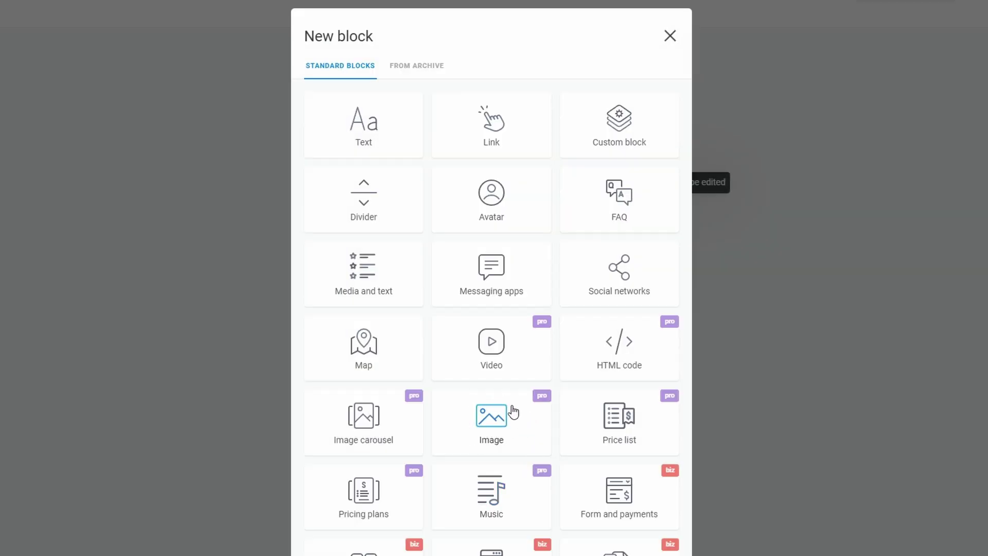
{"action": "scroll", "coordinate": [494, 435], "scroll_direction": "down", "scroll_amount": 2}
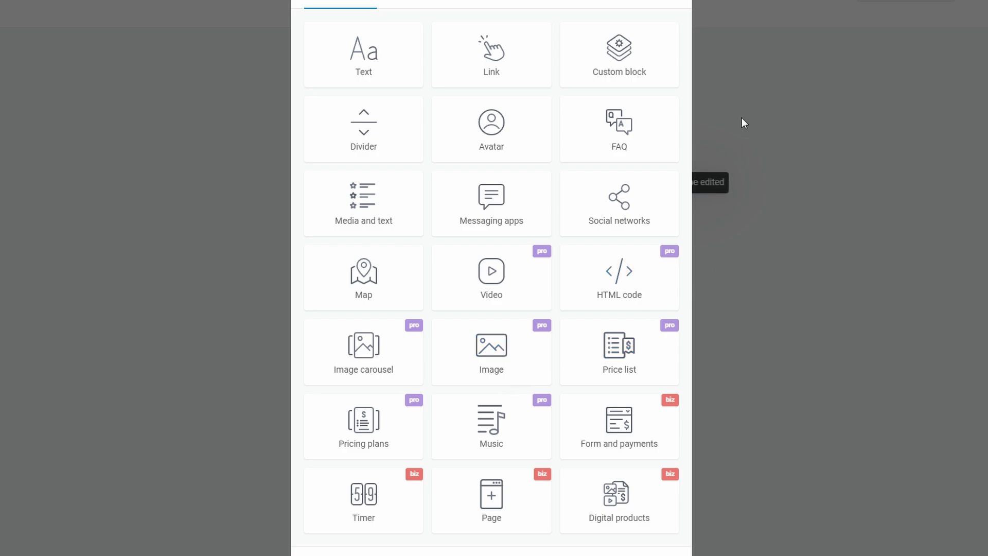
Reorder blocks: My Blog below Online Store, avatar between them, divider below Contact me.
{"action": "key", "text": "Escape"}
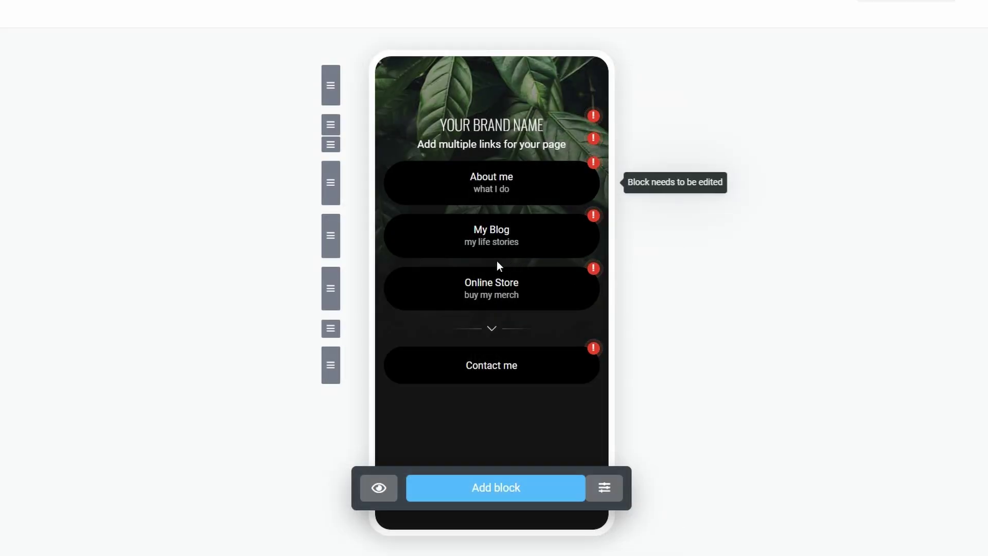
{"action": "mouse_move", "coordinate": [333, 249]}
{"action": "left_mouse_down"}
{"action": "mouse_move", "coordinate": [342, 126]}
{"action": "mouse_move", "coordinate": [358, 373]}
{"action": "mouse_move", "coordinate": [362, 300]}
{"action": "left_mouse_up"}
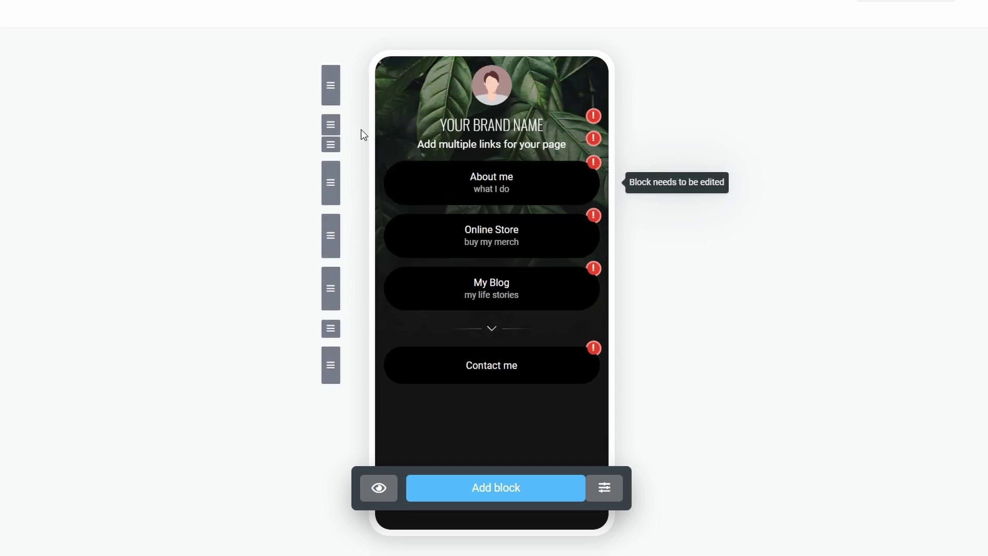
{"action": "left_click_drag", "start_coordinate": [342, 117], "coordinate": [345, 248]}
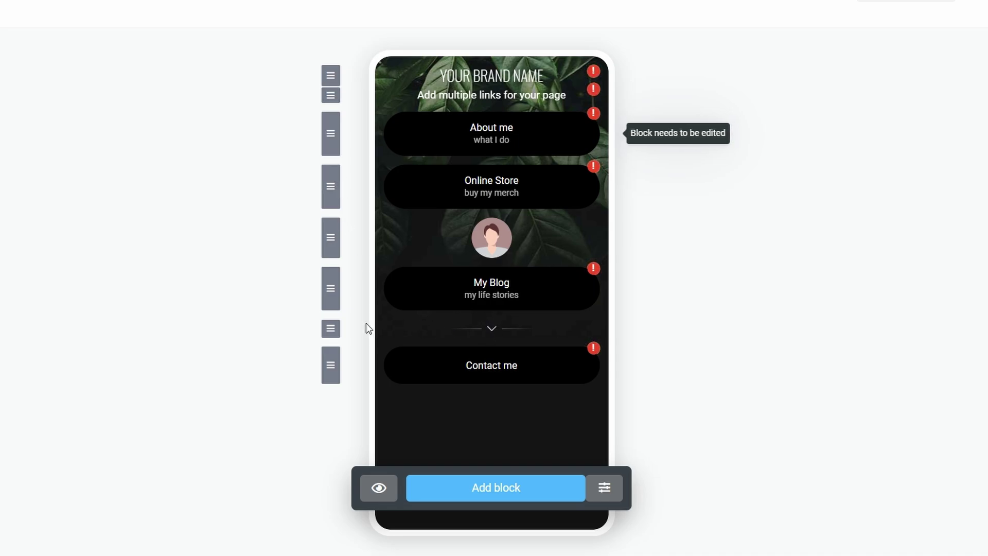
{"action": "mouse_move", "coordinate": [333, 324]}
{"action": "left_mouse_down"}
{"action": "mouse_move", "coordinate": [350, 403]}
{"action": "mouse_move", "coordinate": [344, 307]}
{"action": "mouse_move", "coordinate": [344, 323]}
{"action": "left_mouse_up"}
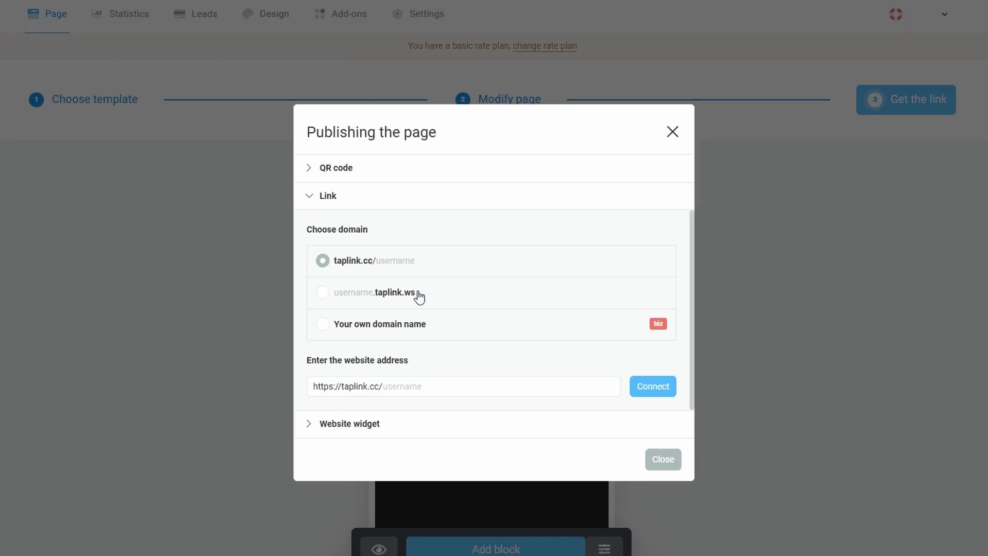
Expand the QR code section to reveal the page's downloadable QR code.
{"action": "left_click", "coordinate": [313, 168]}
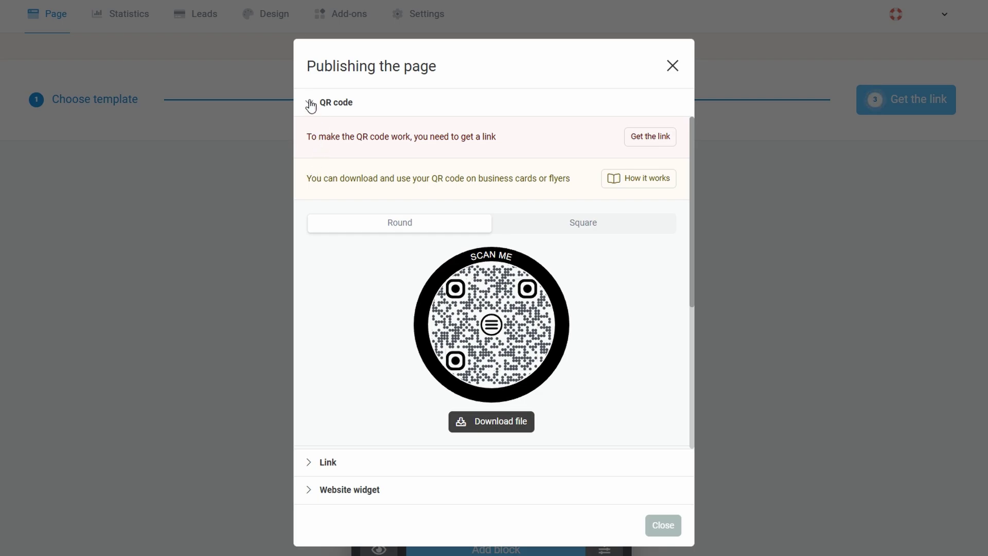
Close the Publishing options dialog.
{"action": "left_click", "coordinate": [672, 65]}
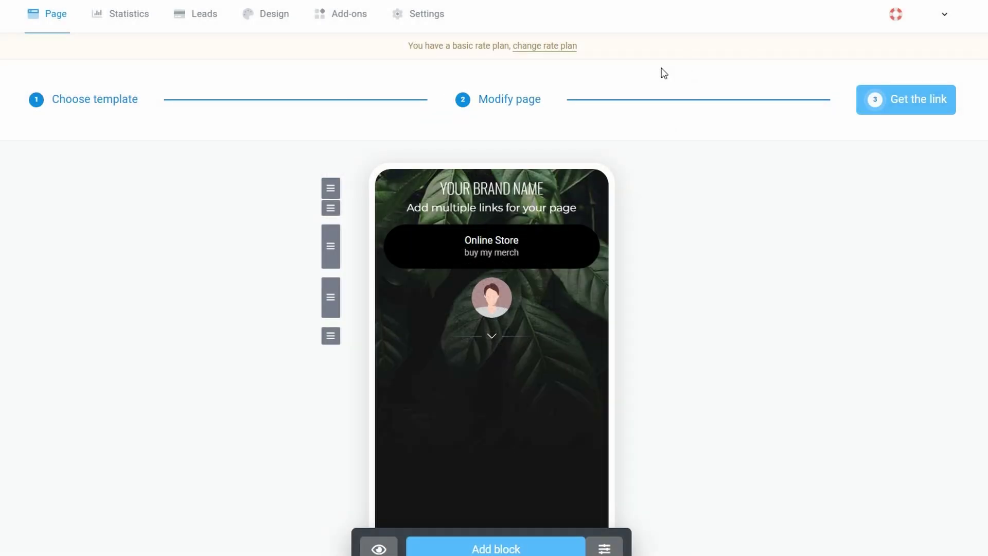
{"action": "scroll", "coordinate": [636, 189], "scroll_direction": "down", "scroll_amount": 2}
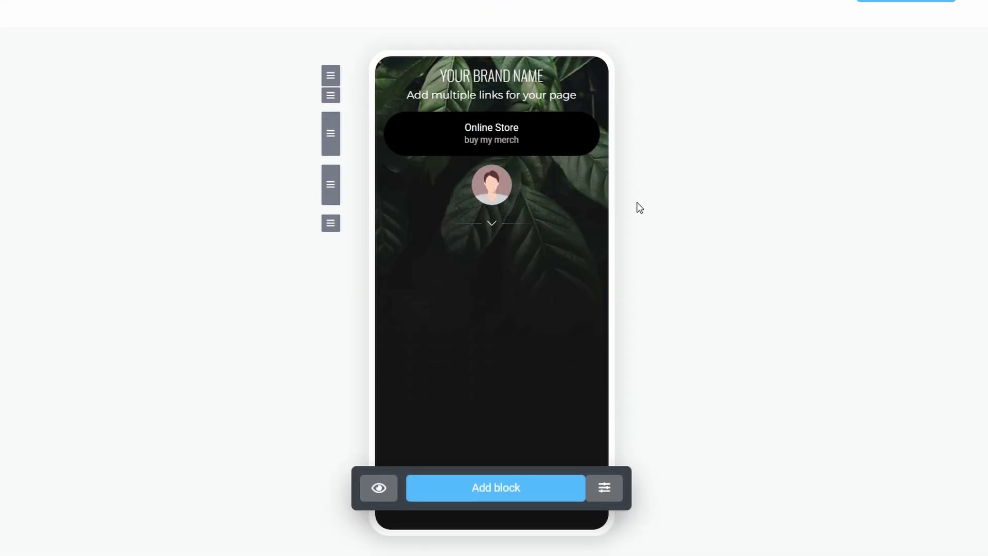
{"action": "scroll", "coordinate": [638, 206], "scroll_direction": "up", "scroll_amount": 2}
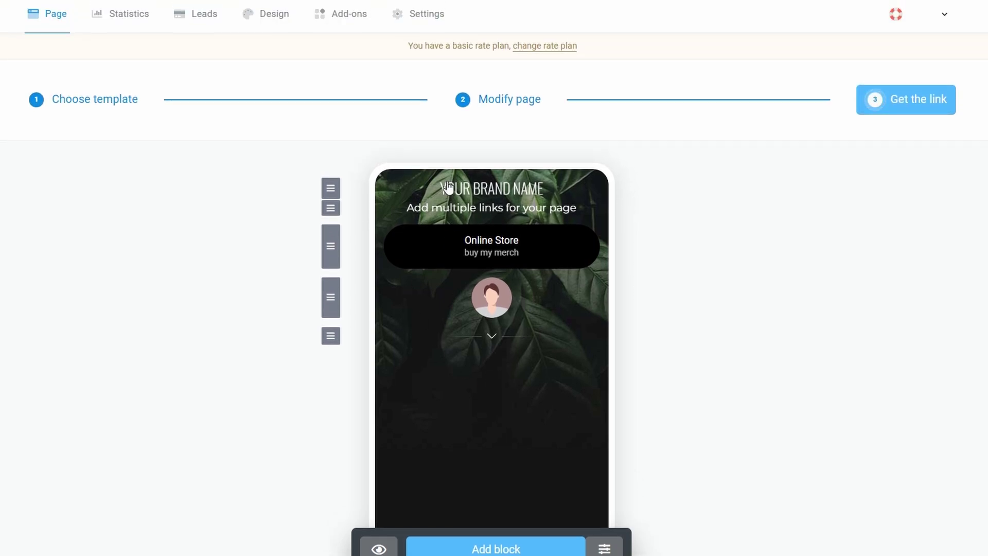
View the page's Statistics per week for 12.29.2024 — 01.04.2025.
{"action": "left_click", "coordinate": [135, 16]}
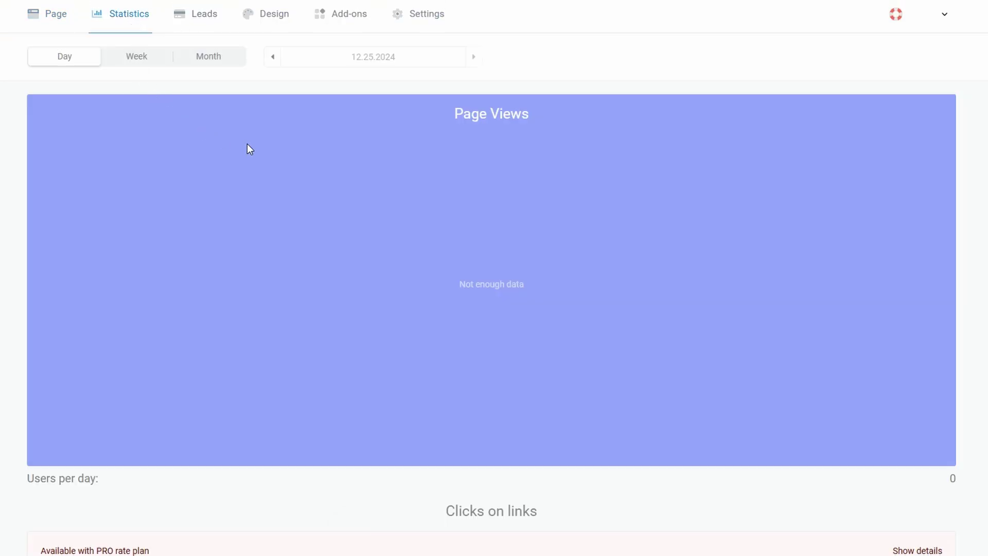
{"action": "scroll", "coordinate": [557, 119], "scroll_direction": "down", "scroll_amount": 1}
{"action": "scroll", "coordinate": [556, 119], "scroll_direction": "down", "scroll_amount": 2}
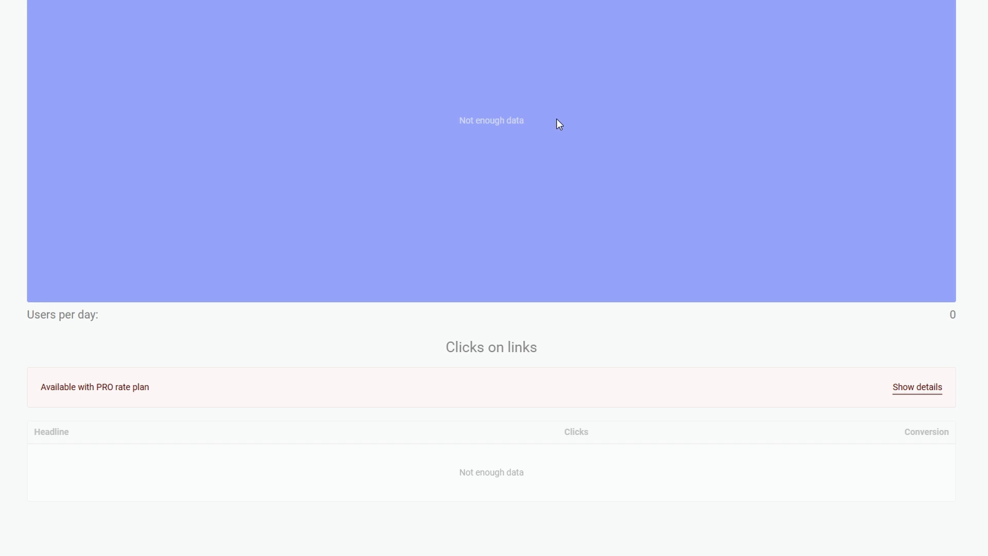
{"action": "scroll", "coordinate": [557, 120], "scroll_direction": "up", "scroll_amount": 3}
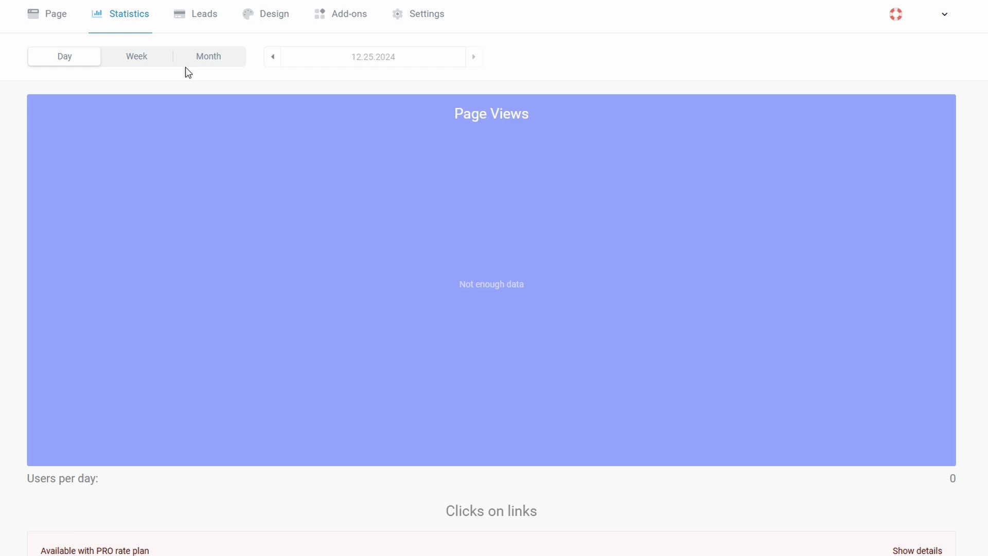
{"action": "left_click", "coordinate": [140, 61]}
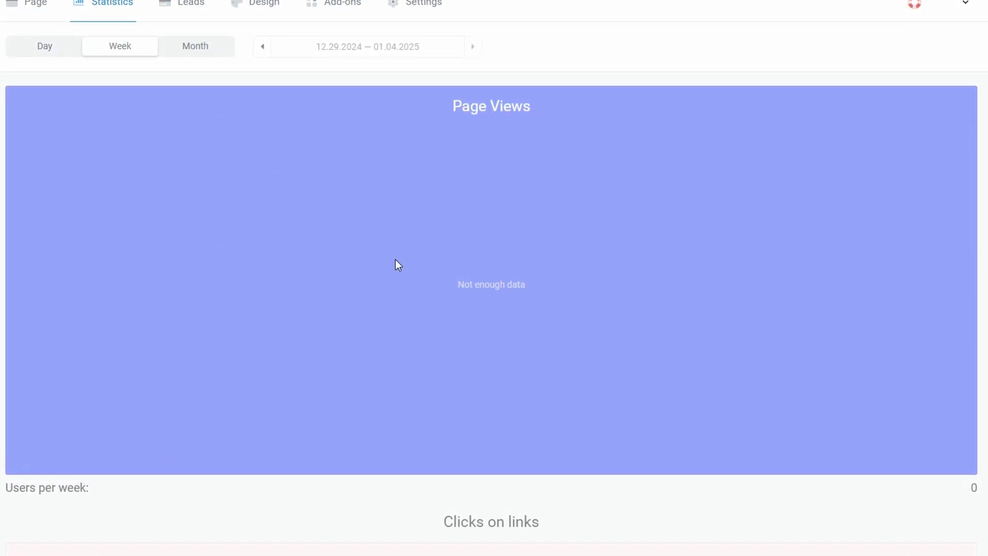
{"action": "scroll", "coordinate": [398, 265], "scroll_direction": "down", "scroll_amount": 4}
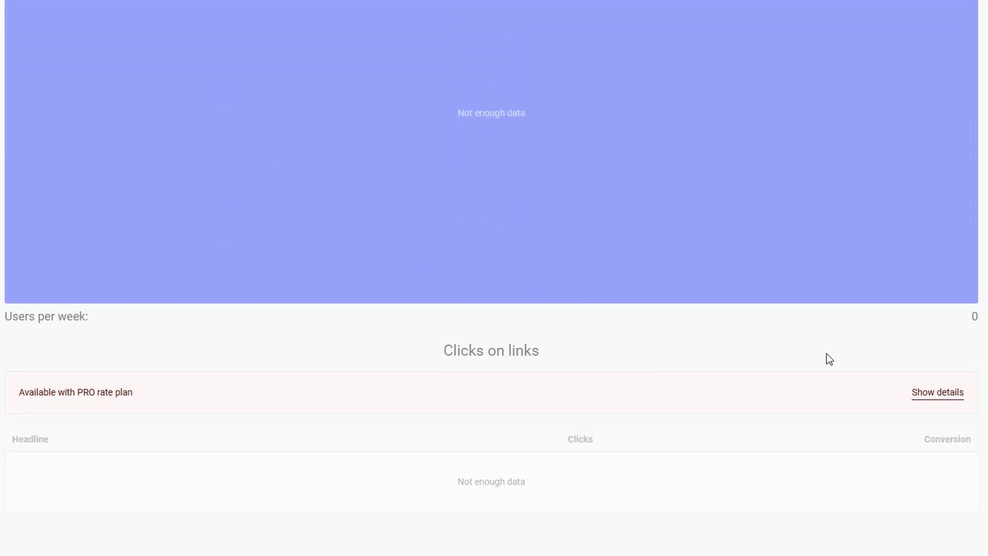
Check and dismiss the PRO plan details for link clicks, then go to the Add-ons catalog.
{"action": "left_click", "coordinate": [919, 392]}
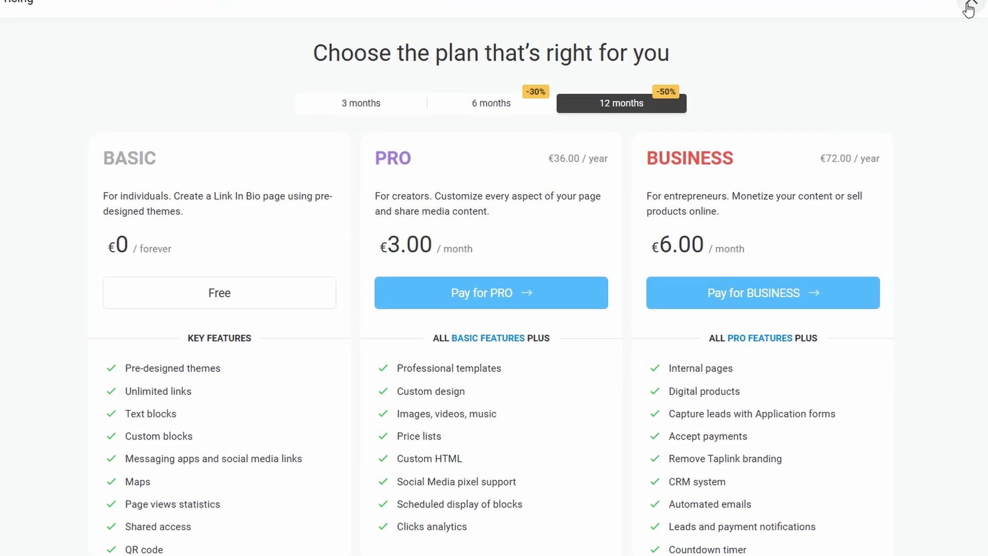
{"action": "left_click", "coordinate": [969, 6]}
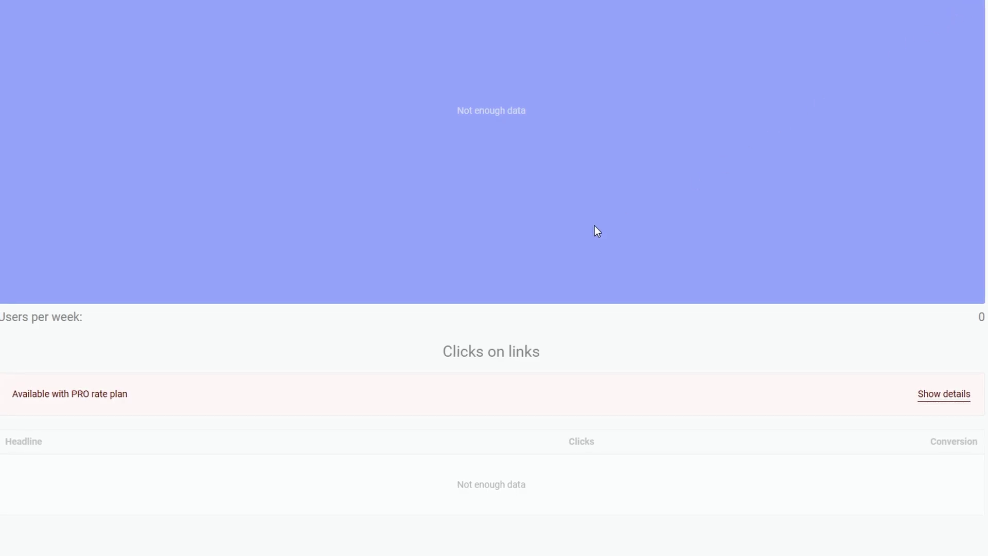
{"action": "scroll", "coordinate": [515, 252], "scroll_direction": "up", "scroll_amount": 3}
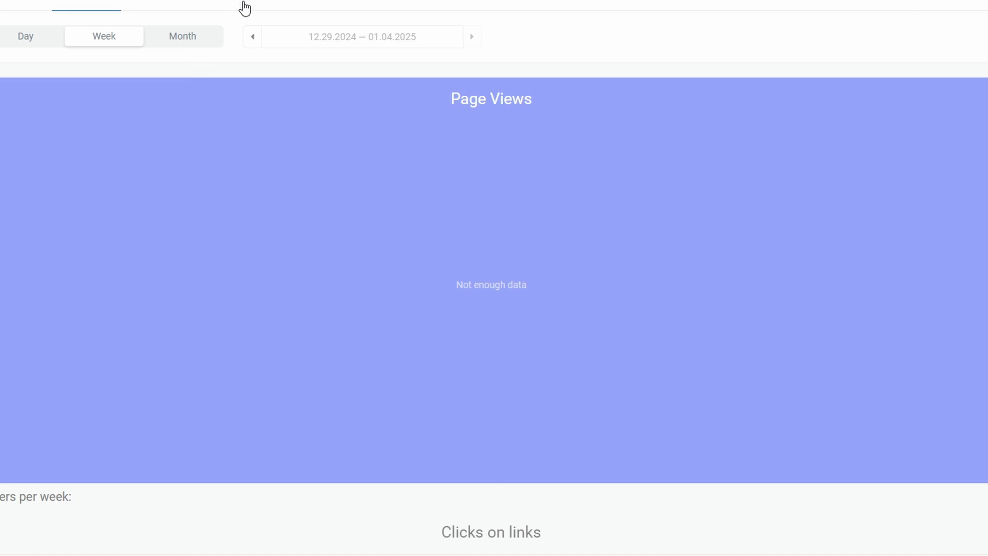
{"action": "left_click", "coordinate": [321, 2]}
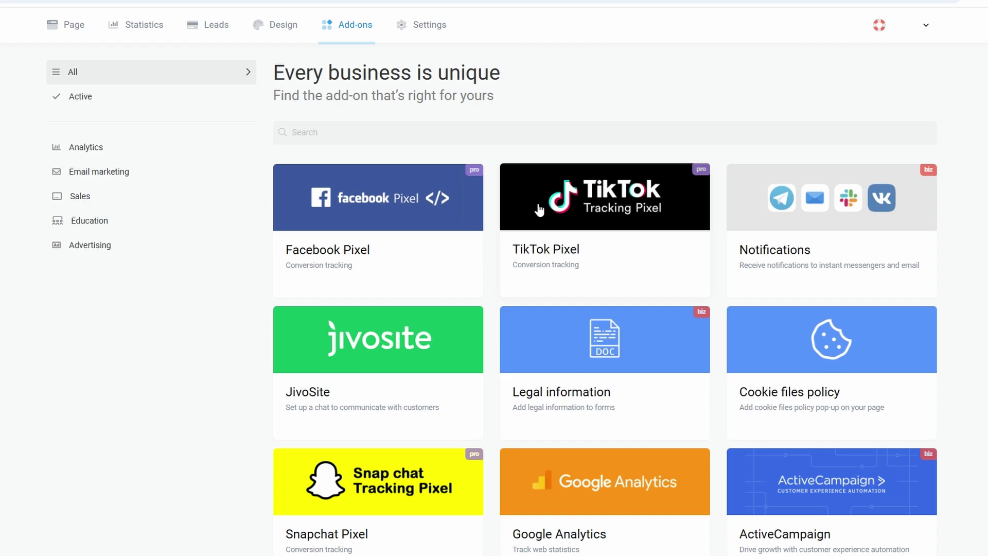
Browse the Flora theme row to its rose, violet, sunflower and dark green variants.
{"action": "left_click", "coordinate": [276, 26]}
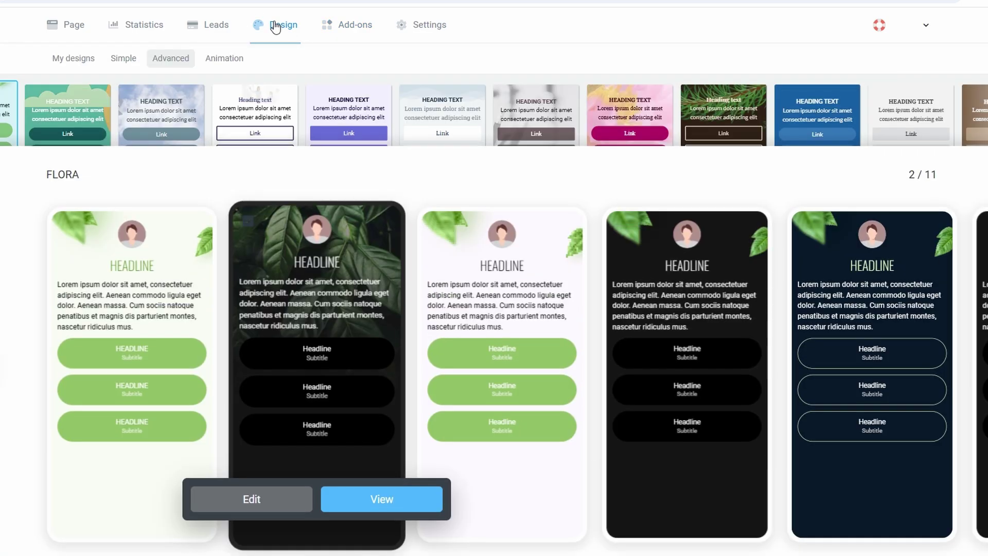
{"action": "scroll", "coordinate": [383, 342], "scroll_direction": "down", "scroll_amount": 1}
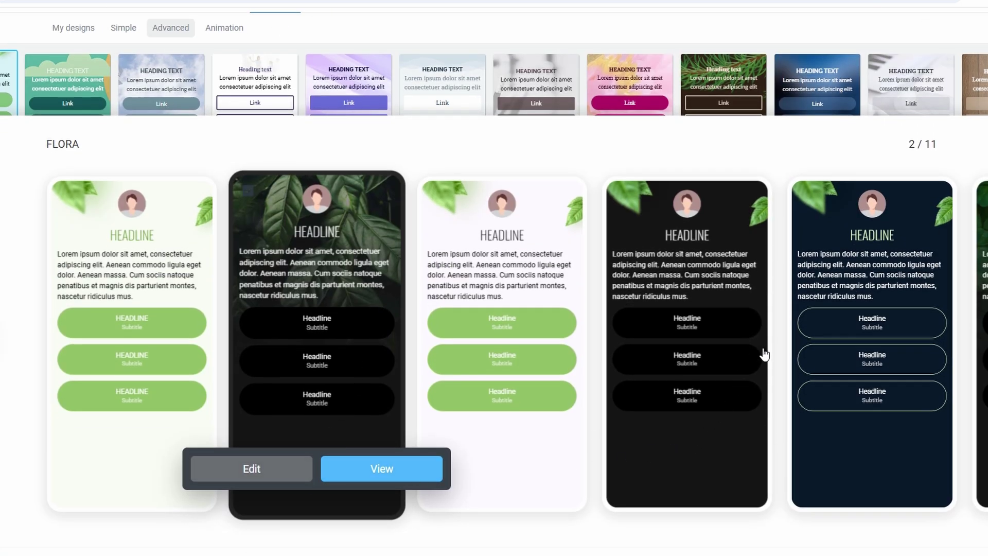
{"action": "scroll", "coordinate": [788, 348], "scroll_direction": "right", "scroll_amount": 3}
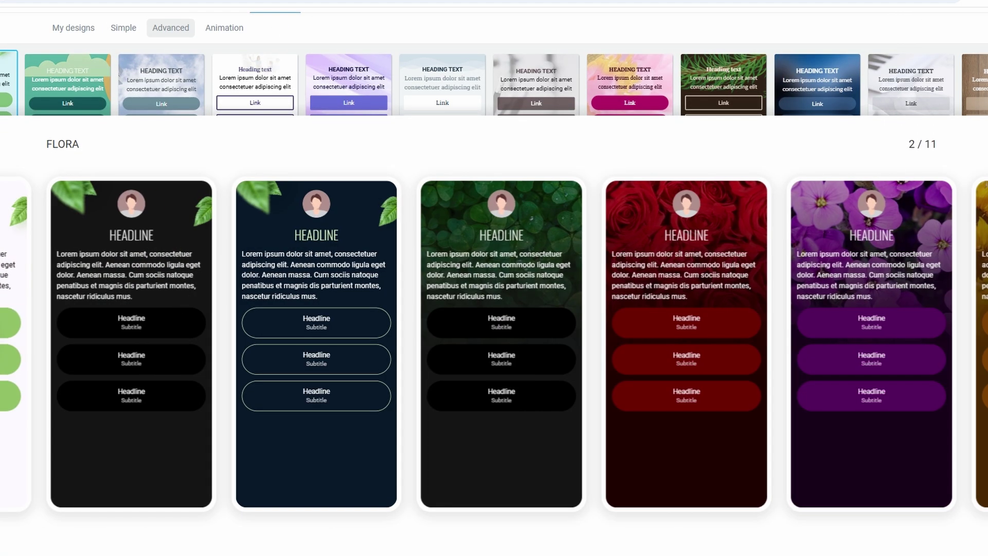
{"action": "scroll", "coordinate": [983, 338], "scroll_direction": "right", "scroll_amount": 3}
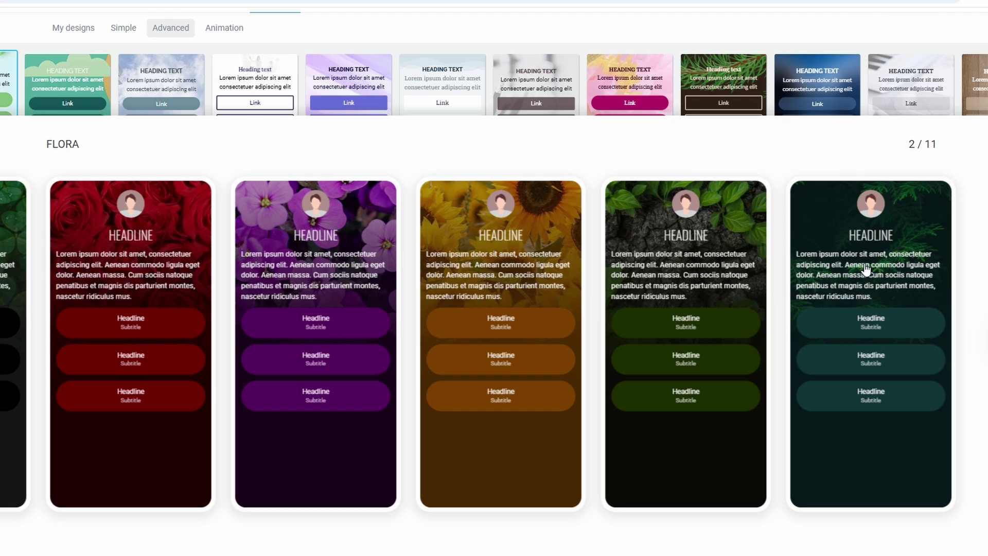
Choose the teal Flora theme and highlight the Basic plan's name, description and forever price.
{"action": "left_click", "coordinate": [867, 269]}
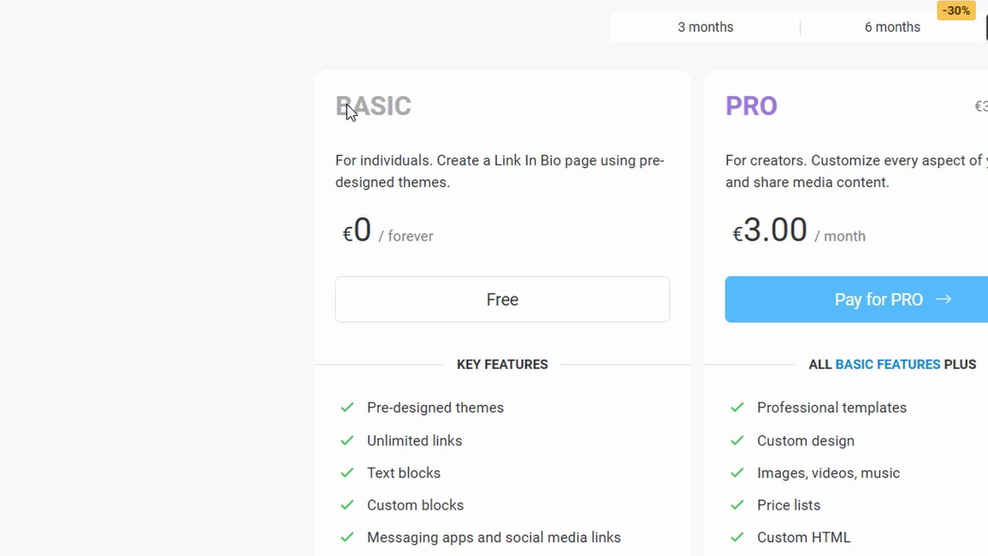
{"action": "double_click", "coordinate": [347, 104]}
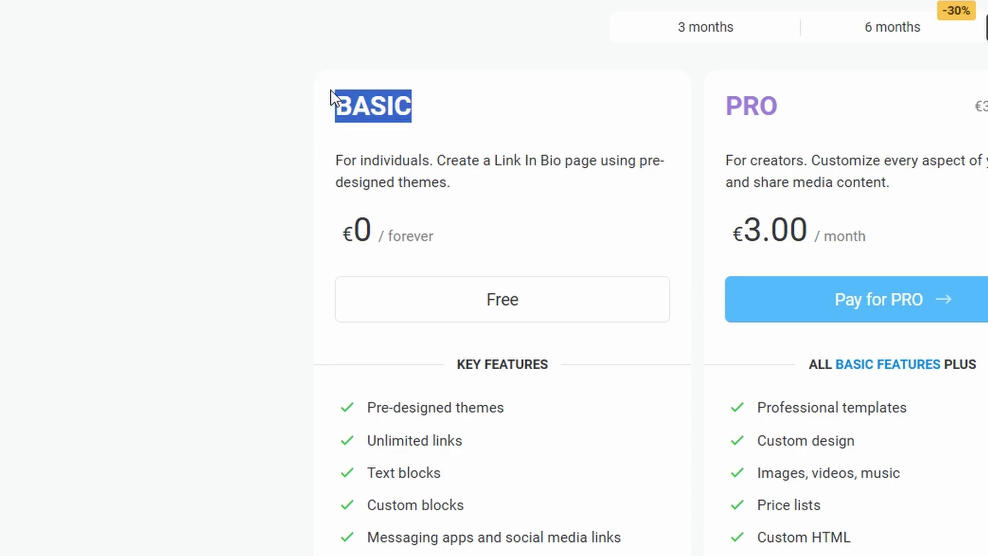
{"action": "scroll", "coordinate": [330, 88], "scroll_direction": "down", "scroll_amount": 2}
{"action": "left_click_drag", "start_coordinate": [336, 65], "coordinate": [633, 86]}
{"action": "left_click", "coordinate": [538, 93]}
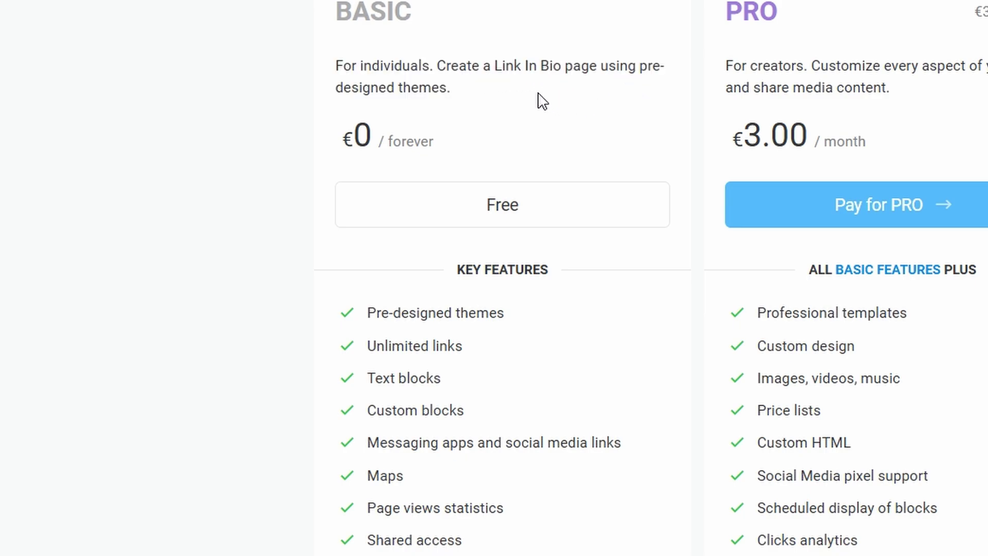
{"action": "triple_click", "coordinate": [412, 138]}
{"action": "left_click", "coordinate": [446, 172]}
{"action": "scroll", "coordinate": [446, 179], "scroll_direction": "down", "scroll_amount": 2}
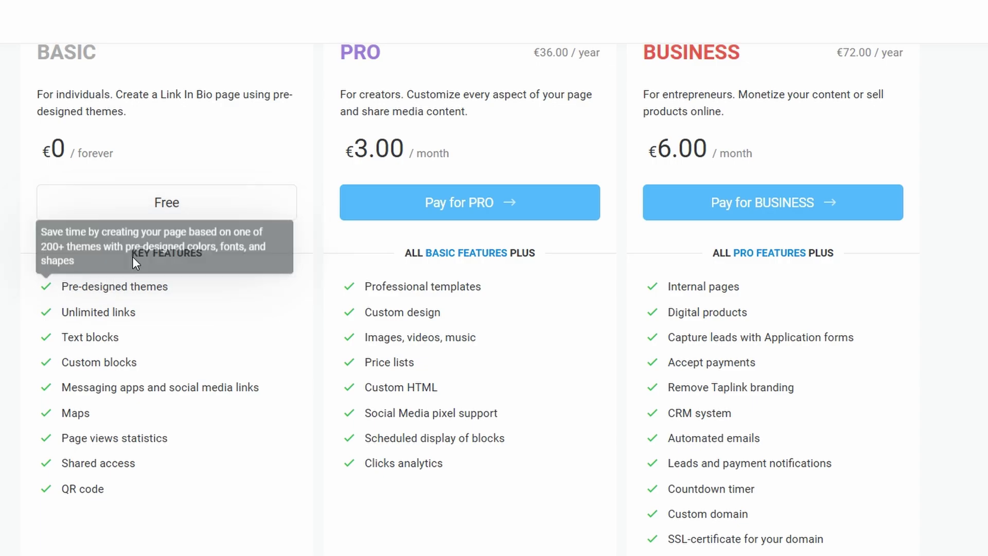
{"action": "scroll", "coordinate": [206, 237], "scroll_direction": "up", "scroll_amount": 3}
Highlight the PRO plan name and its Professional templates and Custom design features.
{"action": "double_click", "coordinate": [369, 196]}
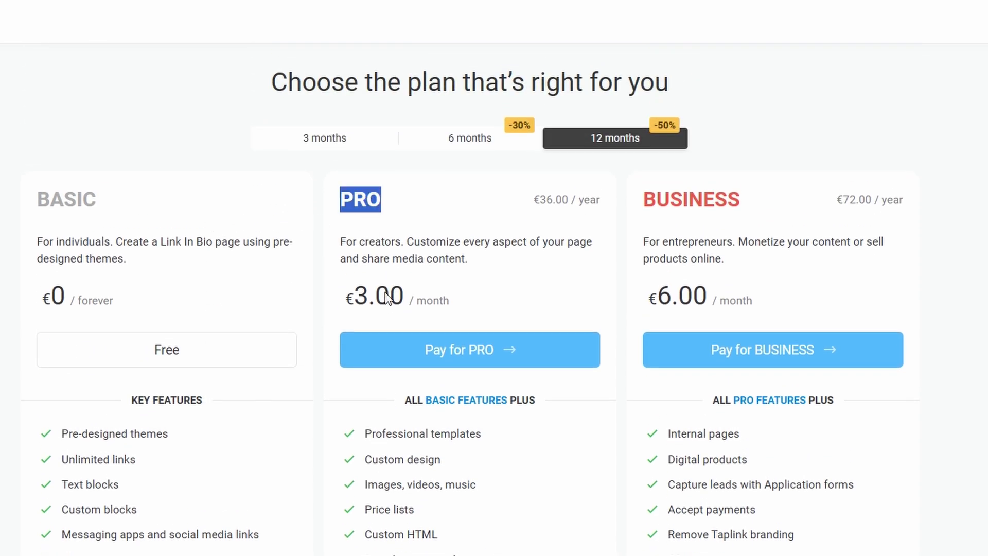
{"action": "scroll", "coordinate": [378, 301], "scroll_direction": "down", "scroll_amount": 1}
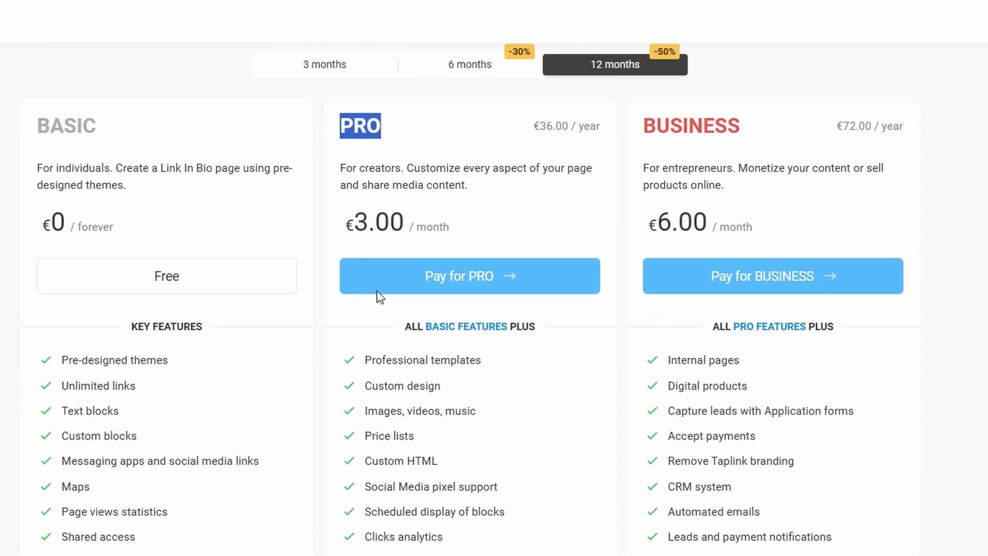
{"action": "left_click_drag", "start_coordinate": [367, 363], "coordinate": [489, 375]}
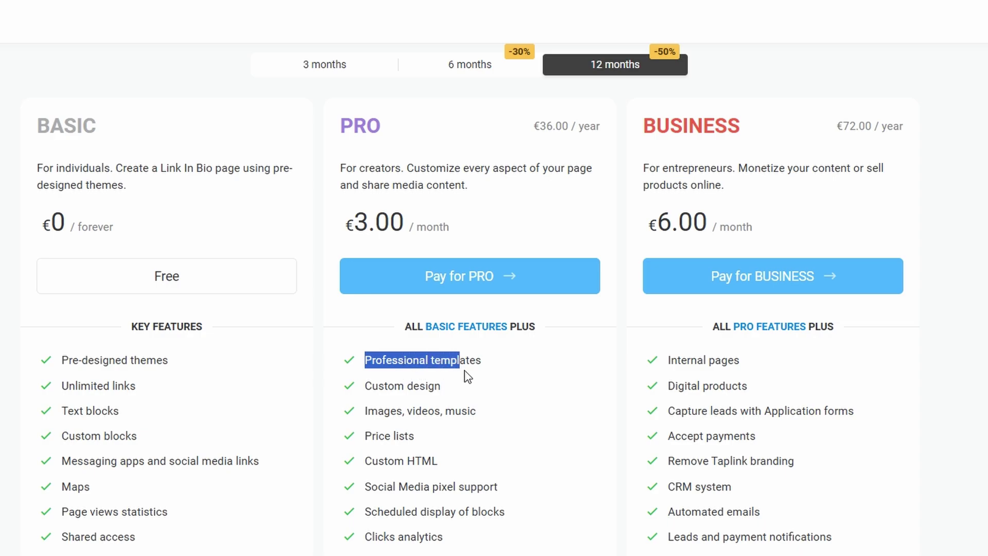
{"action": "left_click_drag", "start_coordinate": [362, 387], "coordinate": [444, 391]}
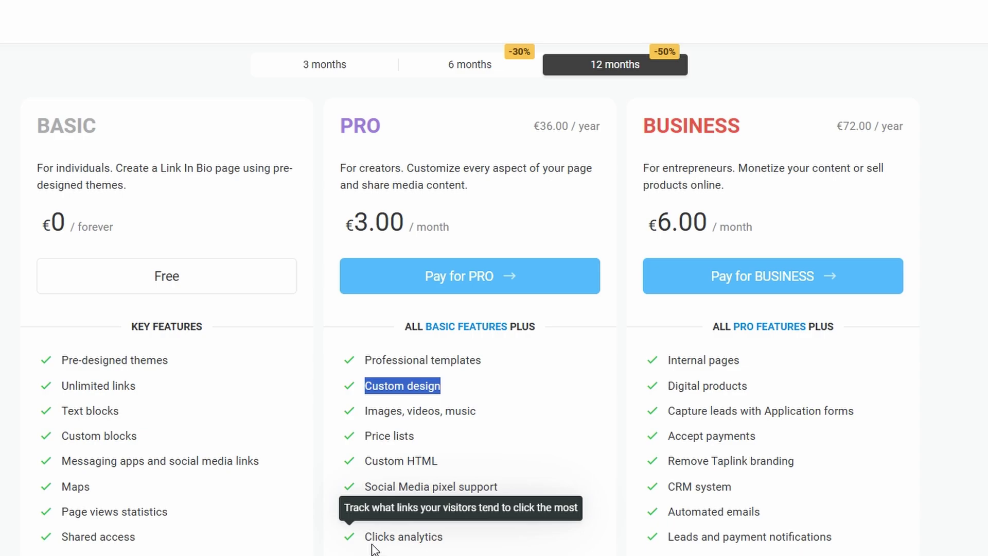
{"action": "mouse_move", "coordinate": [403, 536]}
{"action": "scroll", "coordinate": [430, 535], "scroll_direction": "down", "scroll_amount": 1}
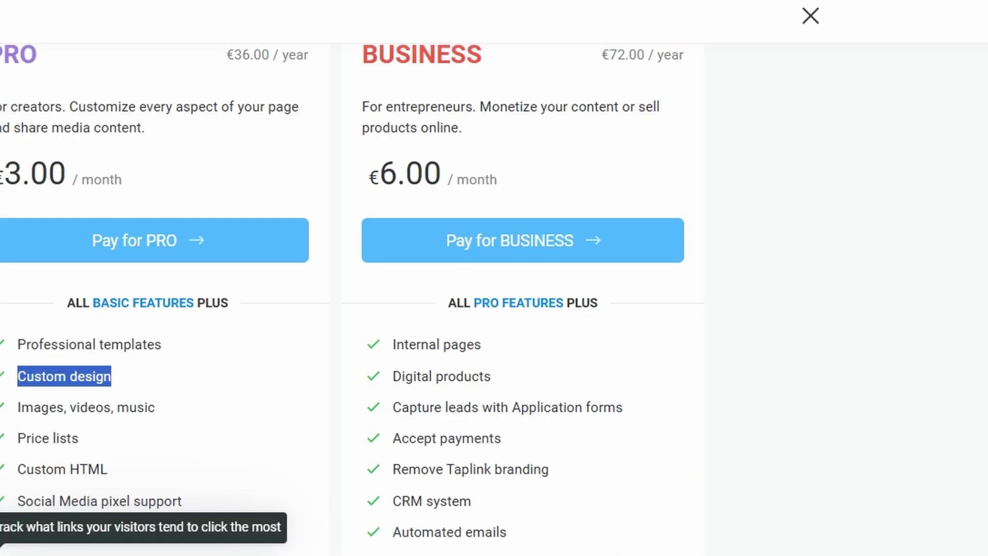
{"action": "scroll", "coordinate": [155, 535], "scroll_direction": "up", "scroll_amount": 3}
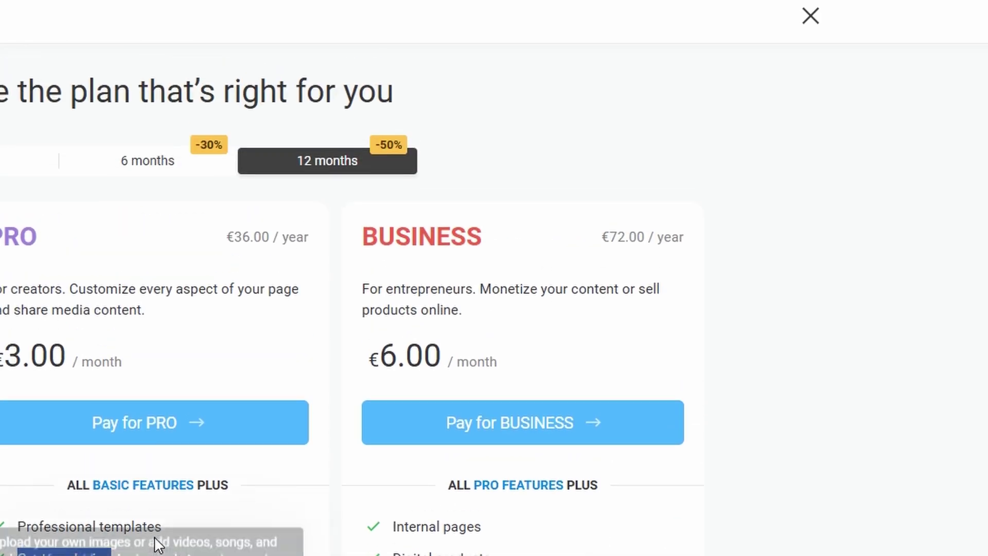
{"action": "double_click", "coordinate": [444, 237]}
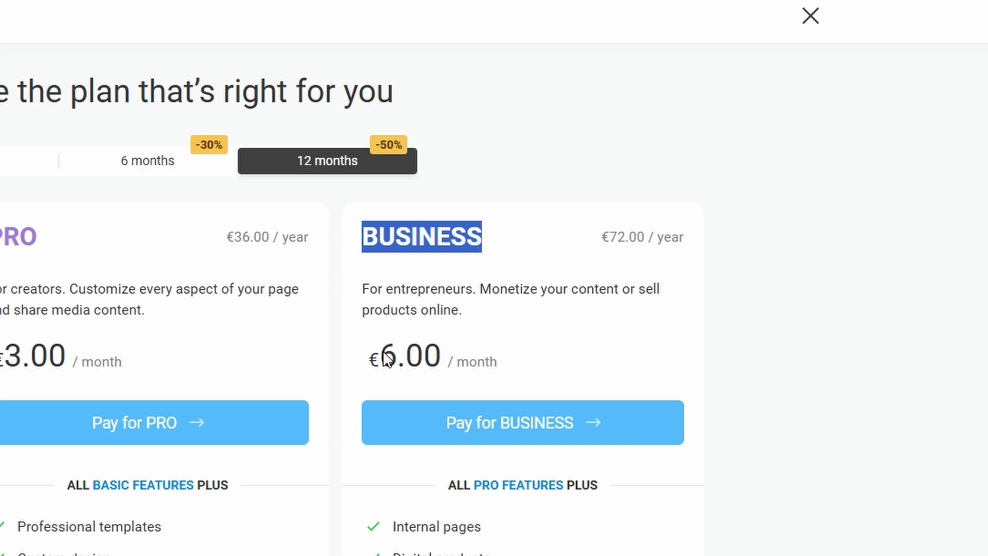
{"action": "left_click_drag", "start_coordinate": [371, 360], "coordinate": [441, 360]}
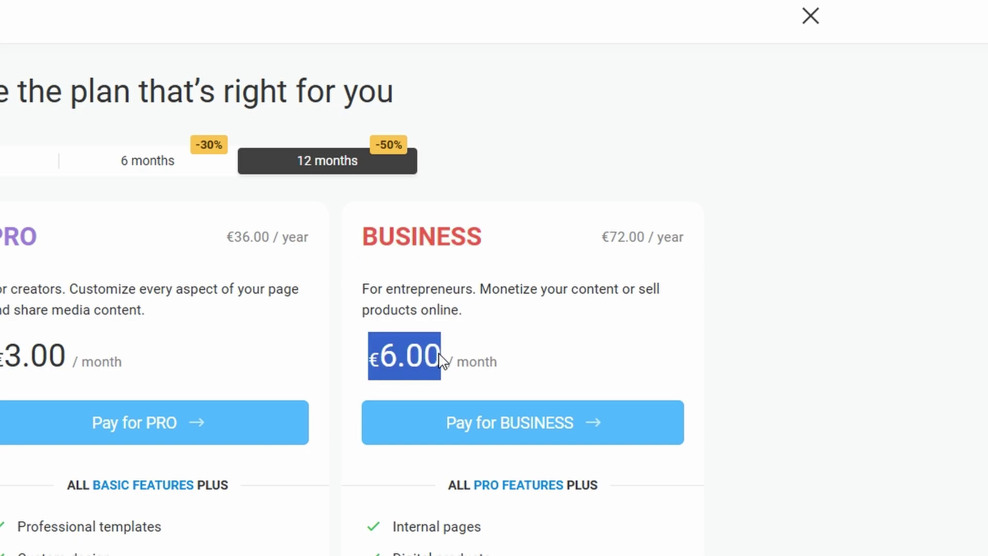
{"action": "scroll", "coordinate": [493, 375], "scroll_direction": "down", "scroll_amount": 1}
{"action": "scroll", "coordinate": [493, 376], "scroll_direction": "down", "scroll_amount": 2}
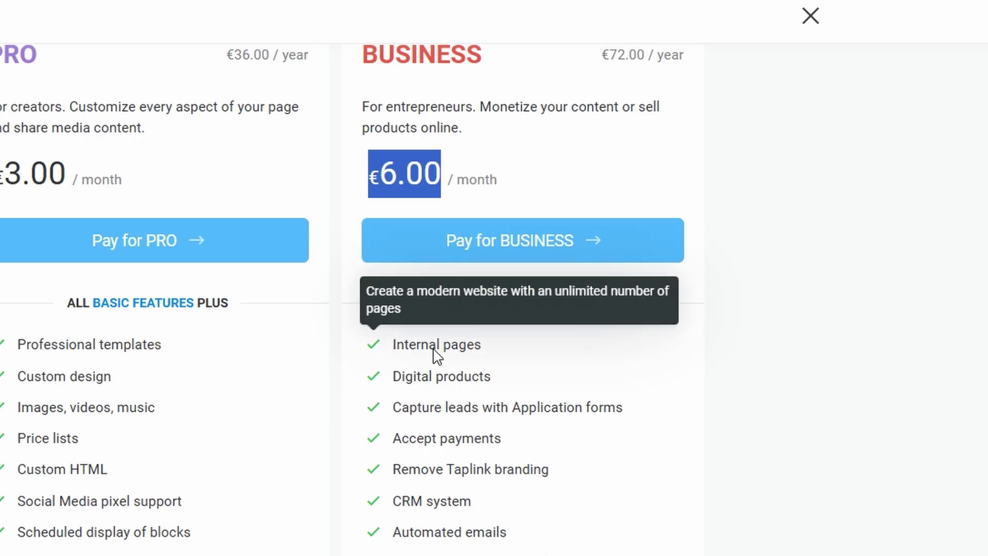
{"action": "left_click_drag", "start_coordinate": [391, 345], "coordinate": [488, 350]}
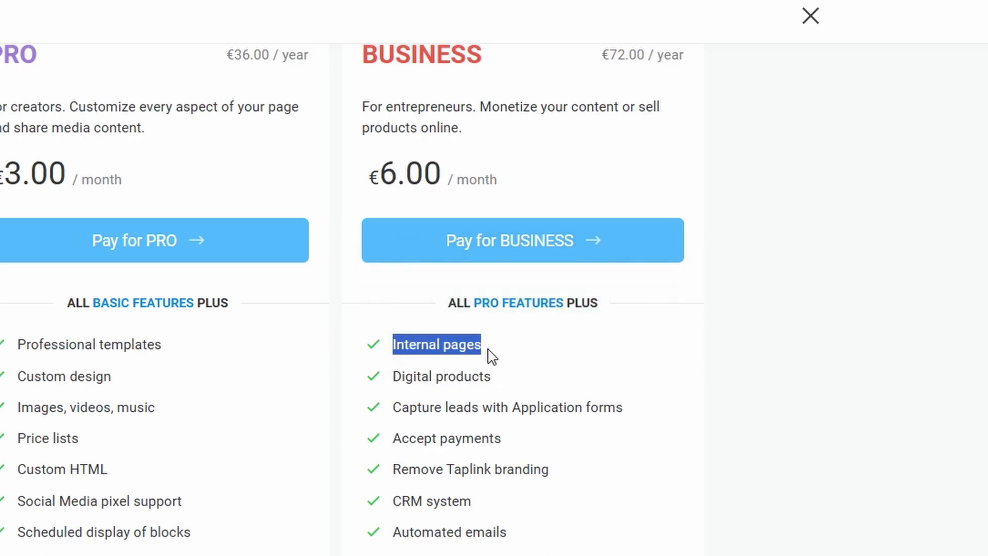
{"action": "scroll", "coordinate": [423, 391], "scroll_direction": "down", "scroll_amount": 2}
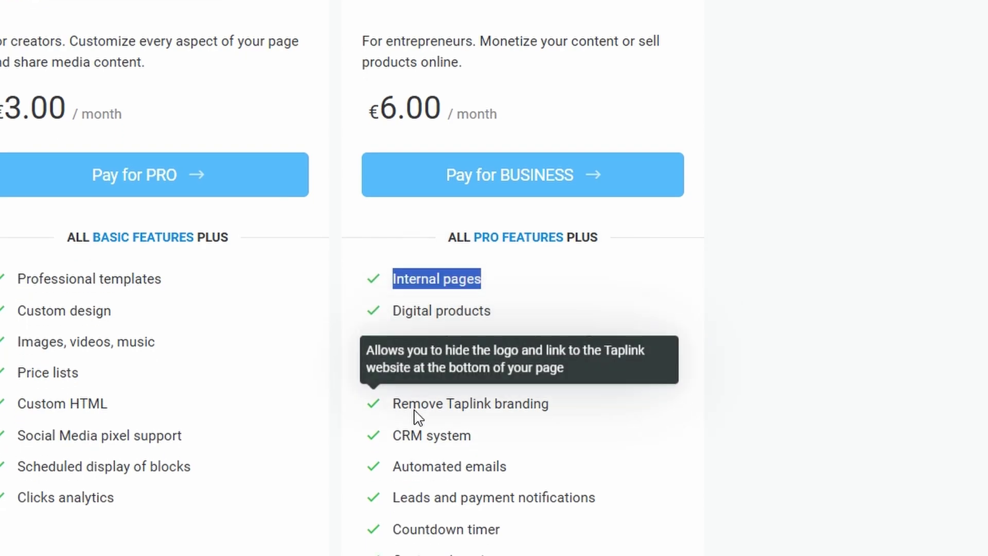
{"action": "scroll", "coordinate": [407, 411], "scroll_direction": "down", "scroll_amount": 1}
{"action": "scroll", "coordinate": [407, 414], "scroll_direction": "down", "scroll_amount": 1}
{"action": "scroll", "coordinate": [420, 426], "scroll_direction": "down", "scroll_amount": 1}
{"action": "scroll", "coordinate": [424, 437], "scroll_direction": "down", "scroll_amount": 1}
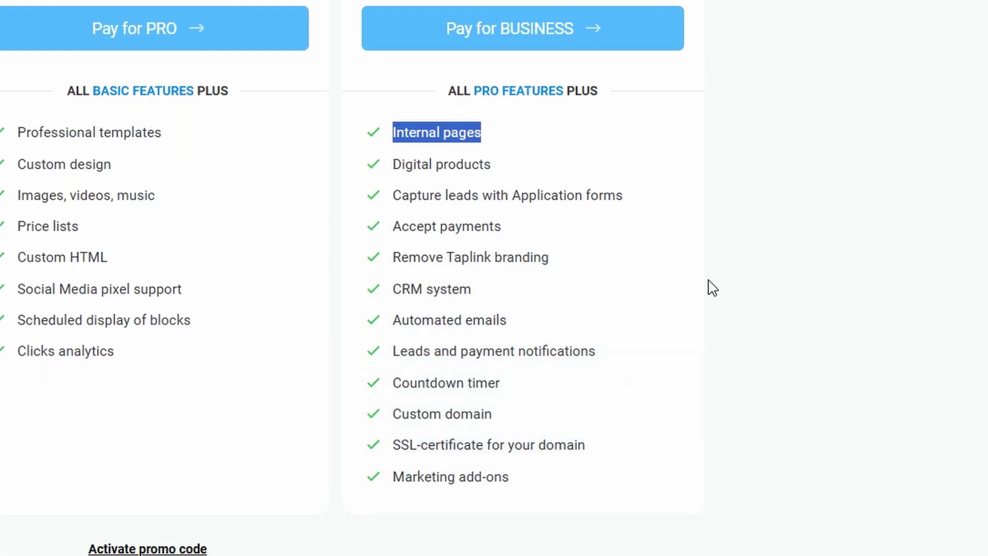
{"action": "left_click", "coordinate": [731, 196]}
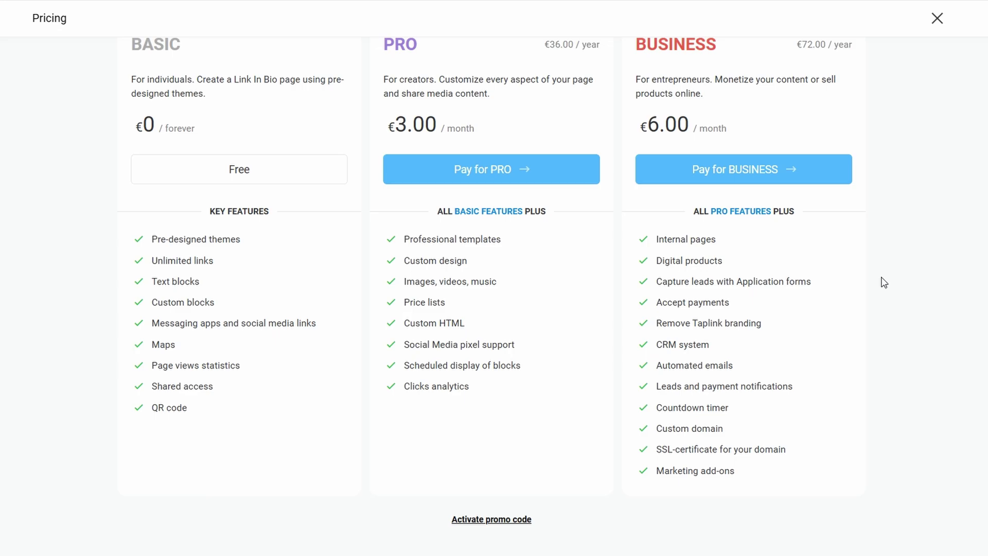
{"action": "scroll", "coordinate": [911, 343], "scroll_direction": "up", "scroll_amount": 1}
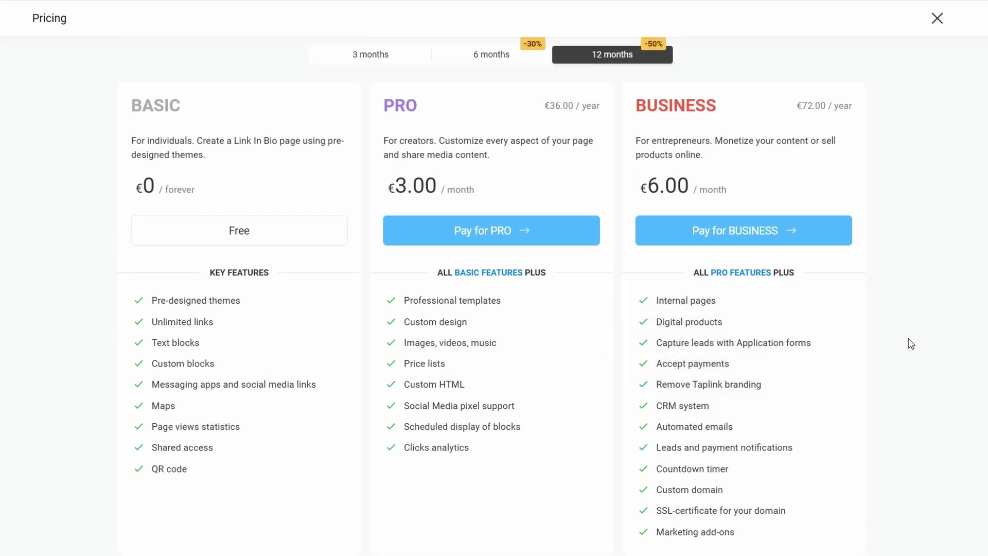